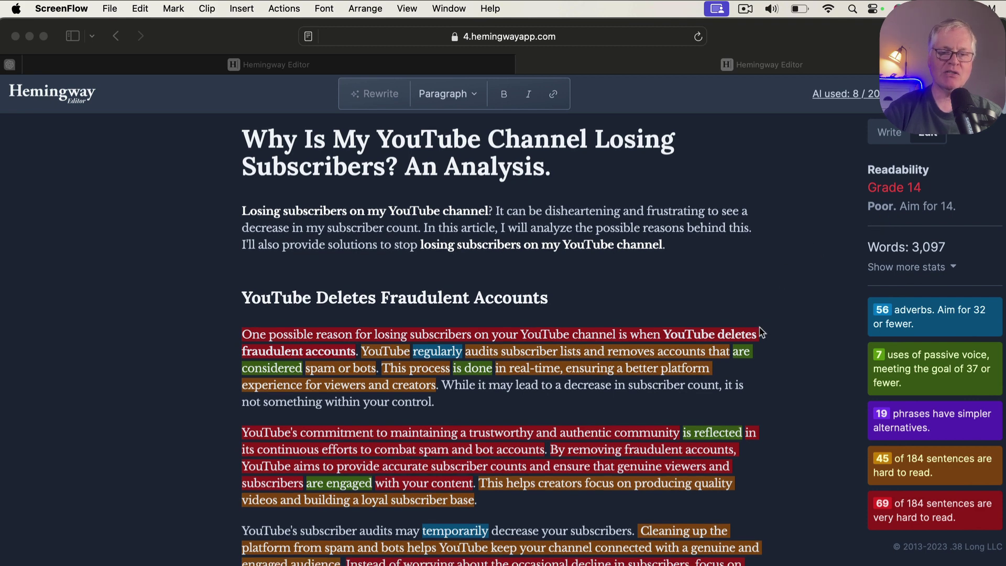
- Scroll down through the article before moving to the browser
scroll(761, 333, down, 3)
scroll(761, 333, down, 1)
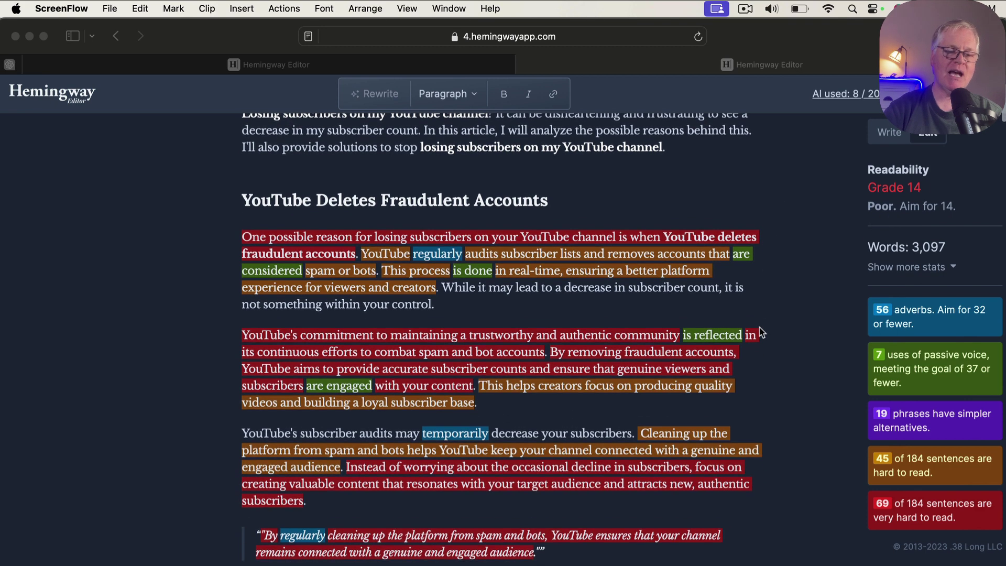
scroll(761, 332, up, 2)
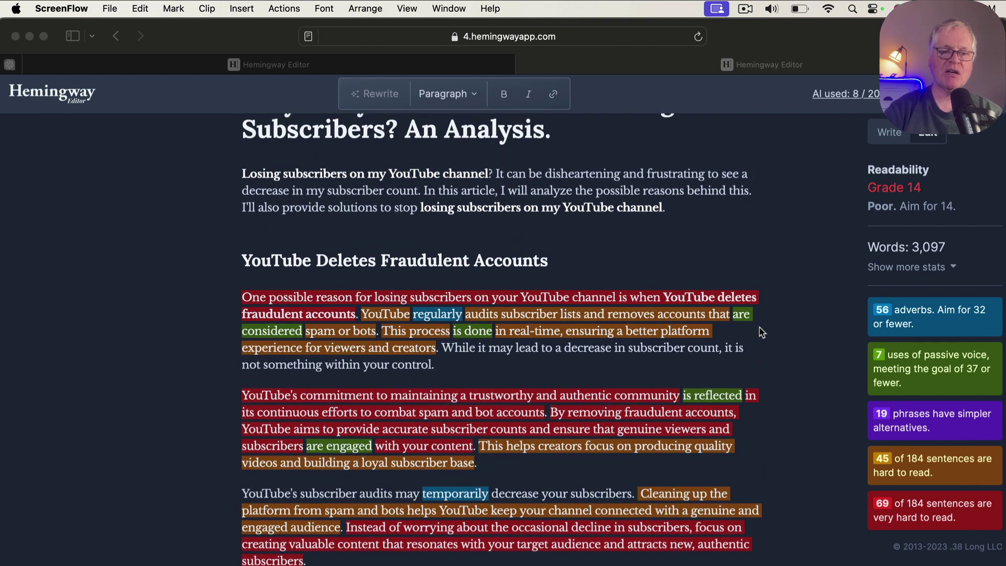
scroll(761, 332, up, 1)
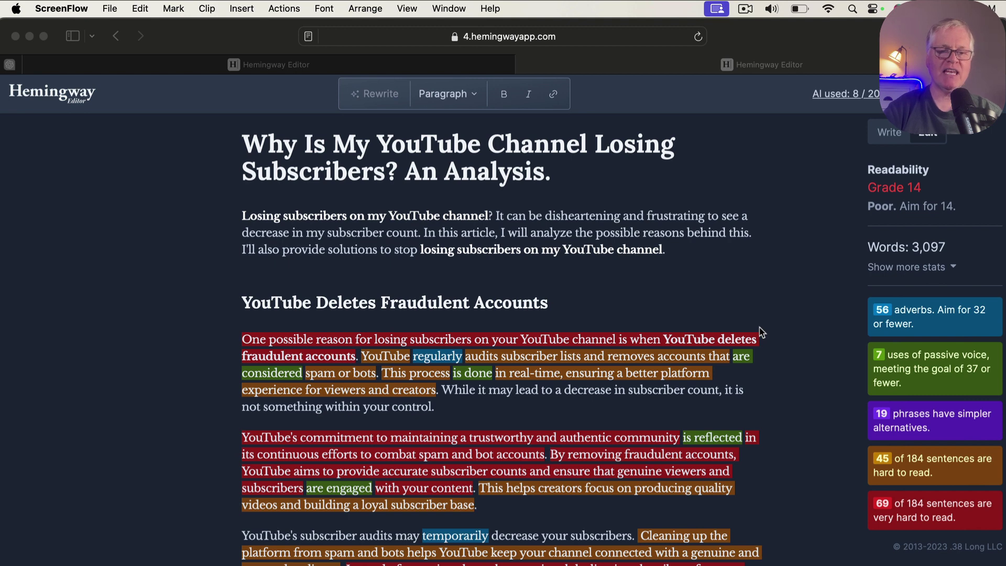
scroll(761, 332, down, 5)
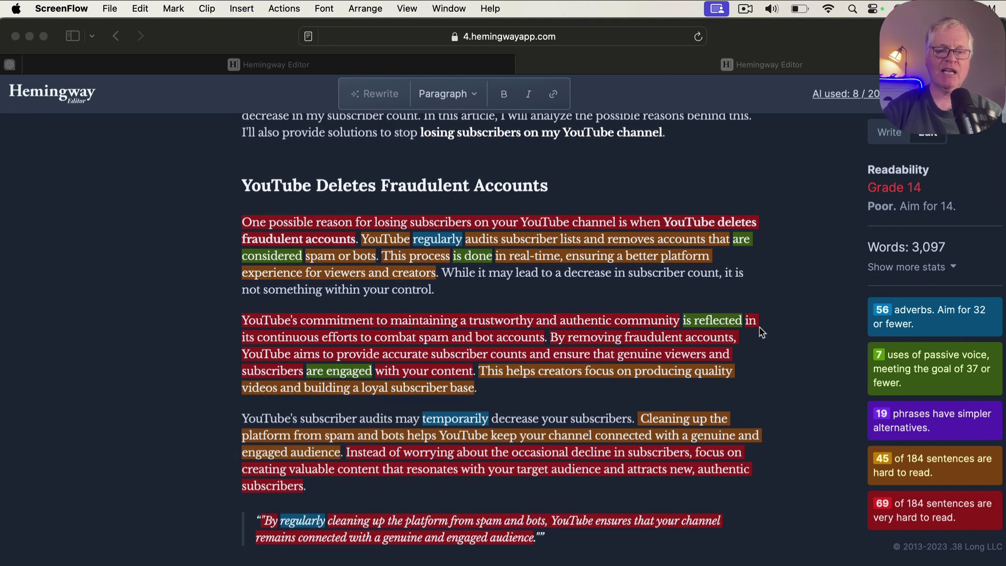
scroll(761, 332, down, 5)
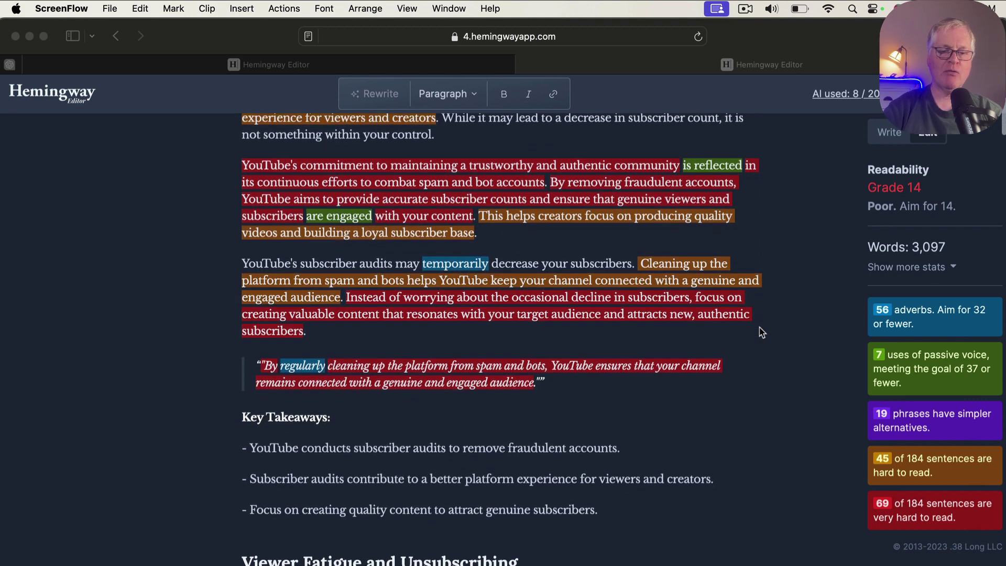
scroll(761, 331, down, 6)
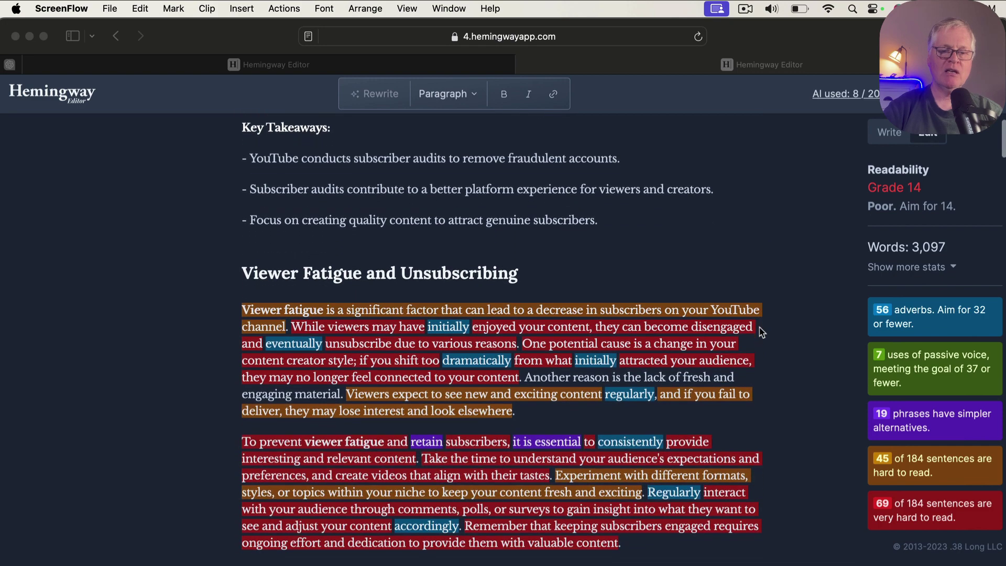
scroll(761, 332, down, 1)
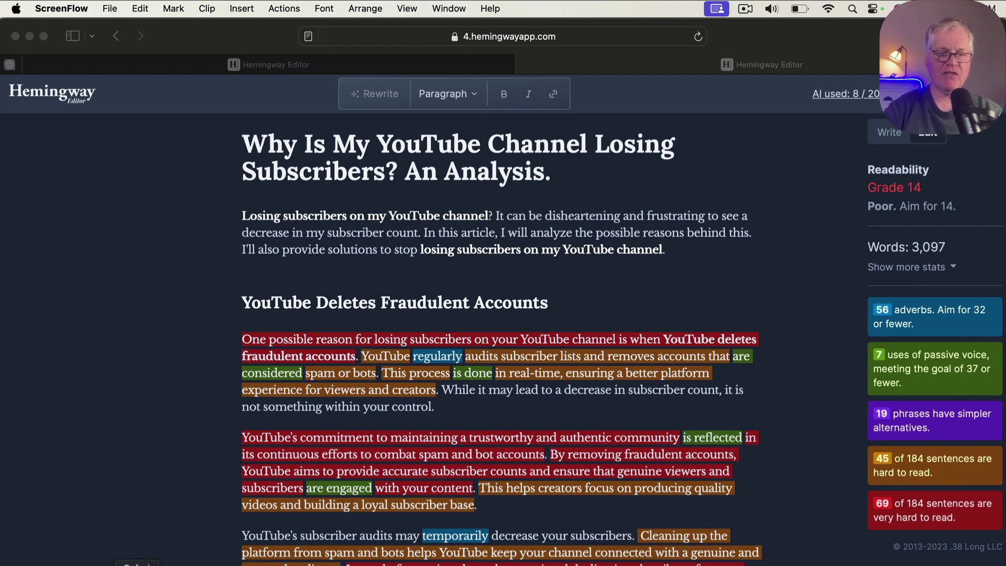
- Switch to Chrome and scroll through the published mikeshuey.com YouTube-subscribers post
click(174, 564)
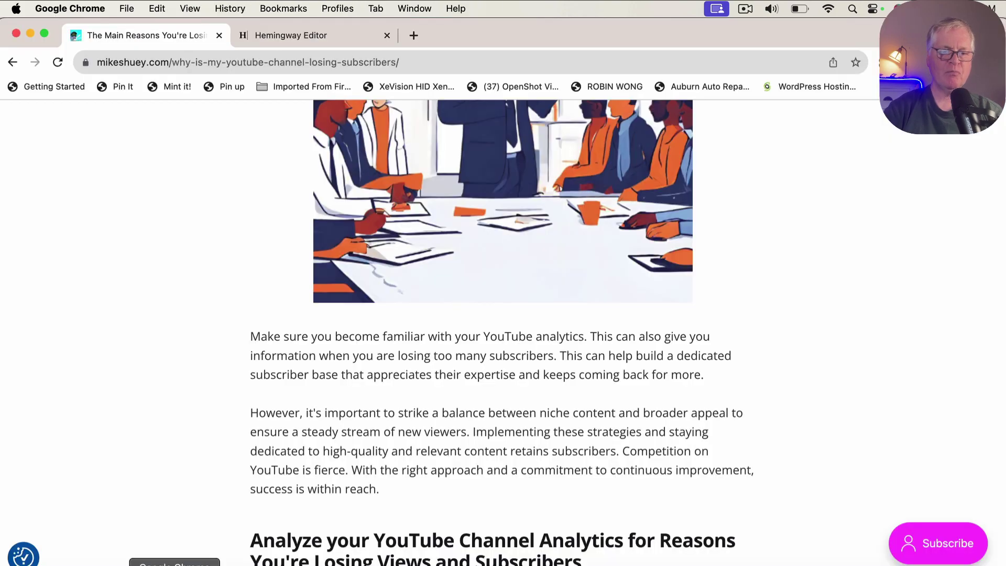
scroll(469, 162, up, 10)
scroll(468, 162, up, 15)
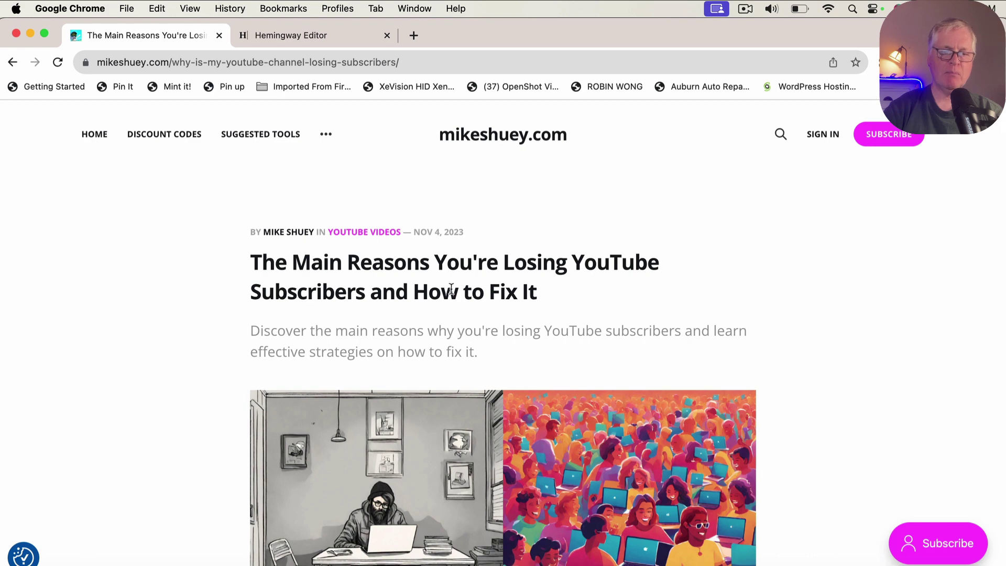
scroll(486, 294, down, 1)
scroll(486, 294, down, 1)
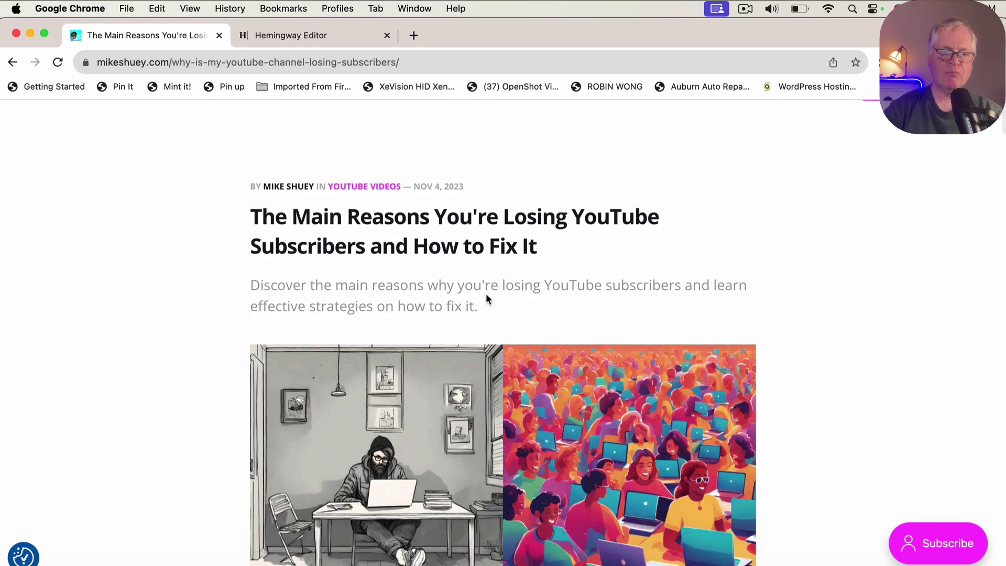
scroll(486, 294, down, 1)
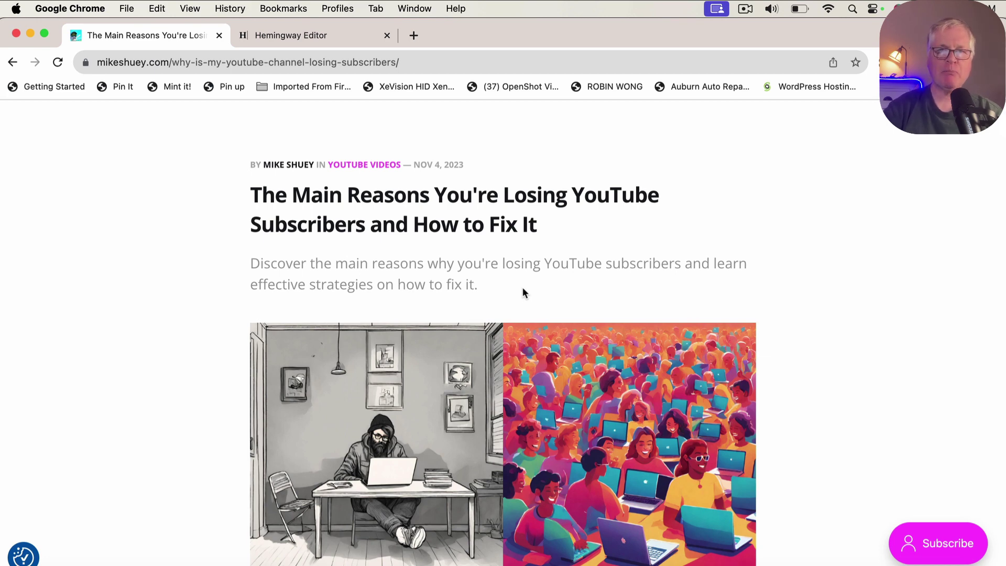
scroll(522, 292, down, 1)
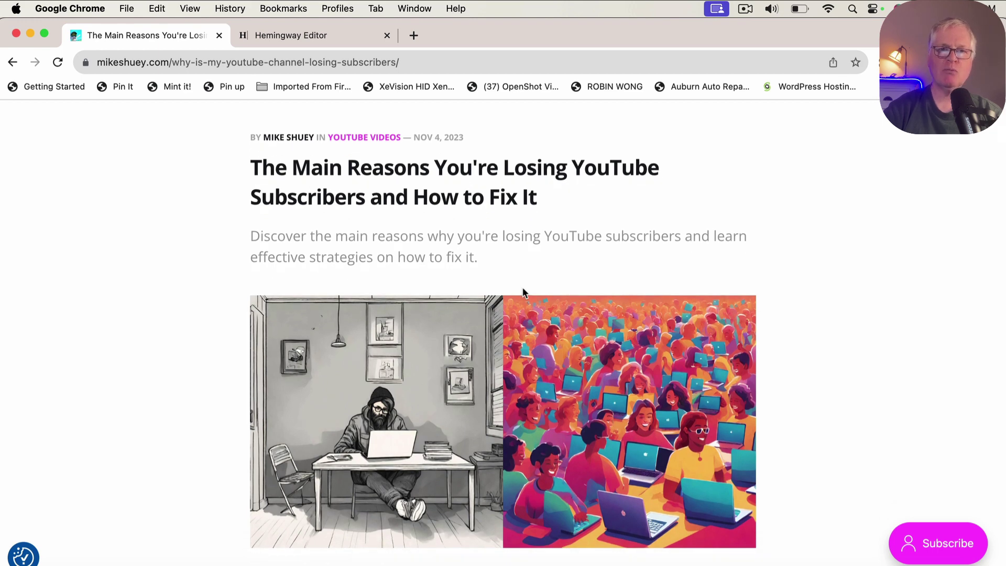
scroll(523, 290, down, 1)
scroll(522, 291, down, 3)
scroll(523, 292, down, 5)
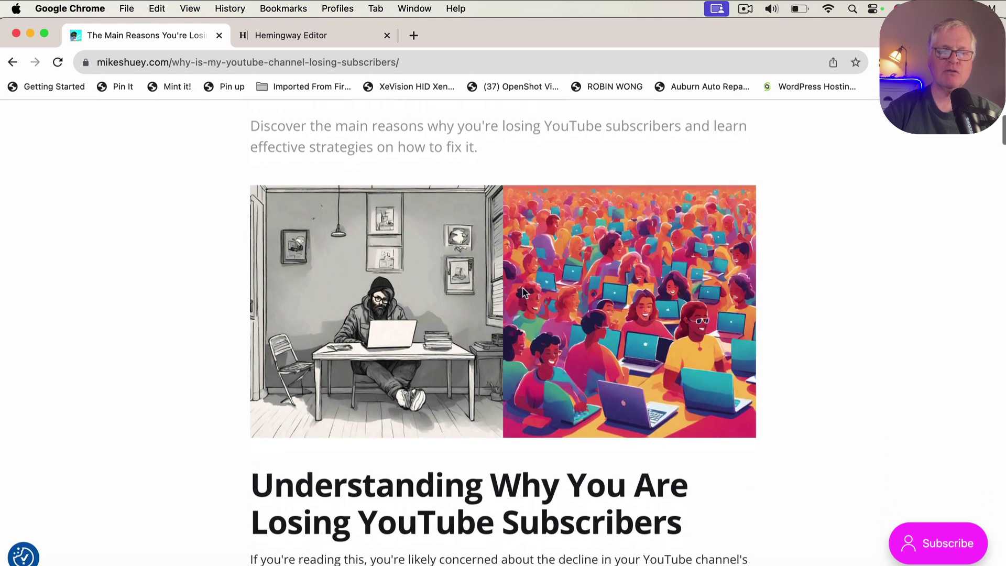
scroll(522, 292, down, 3)
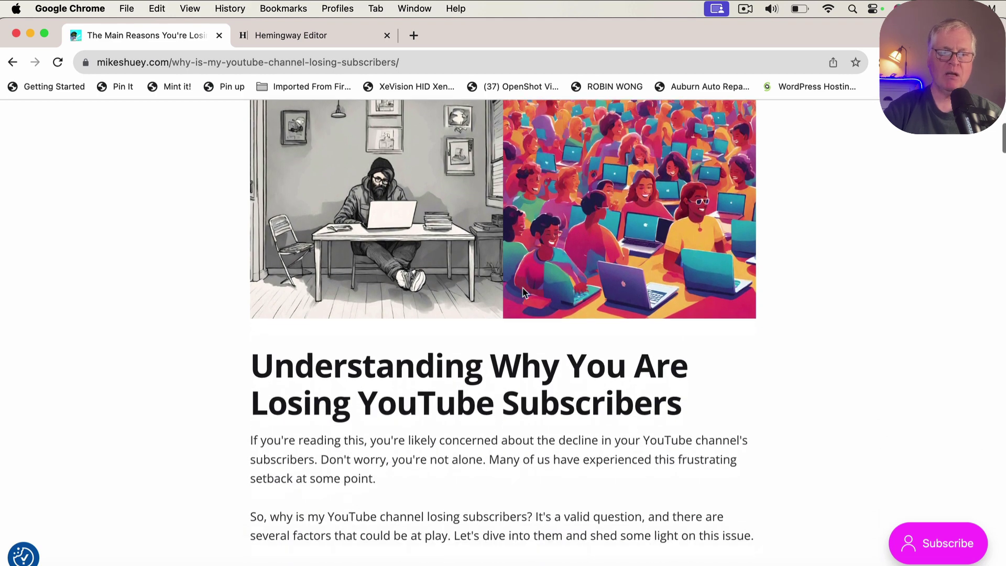
scroll(523, 293, down, 2)
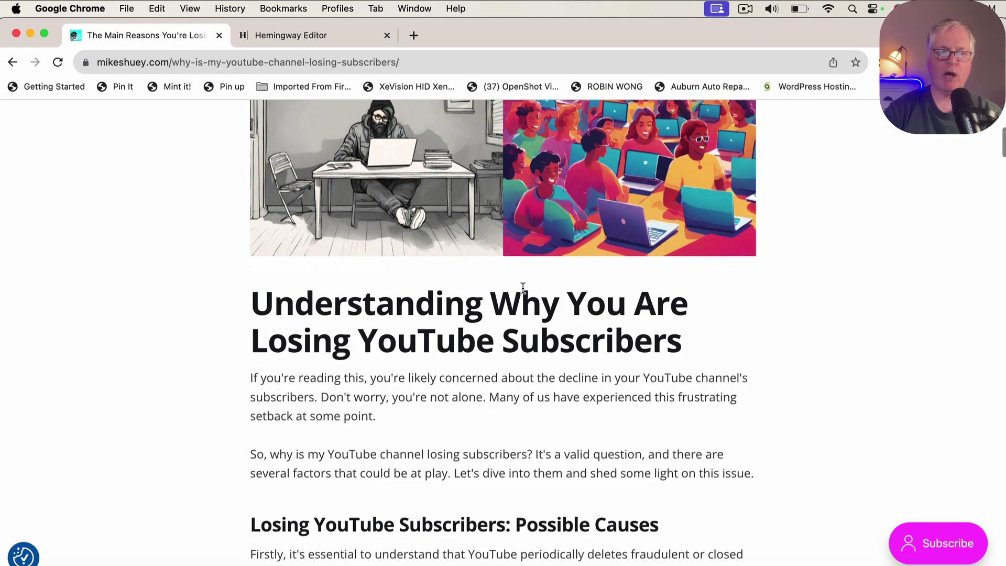
scroll(522, 287, down, 4)
scroll(523, 287, down, 5)
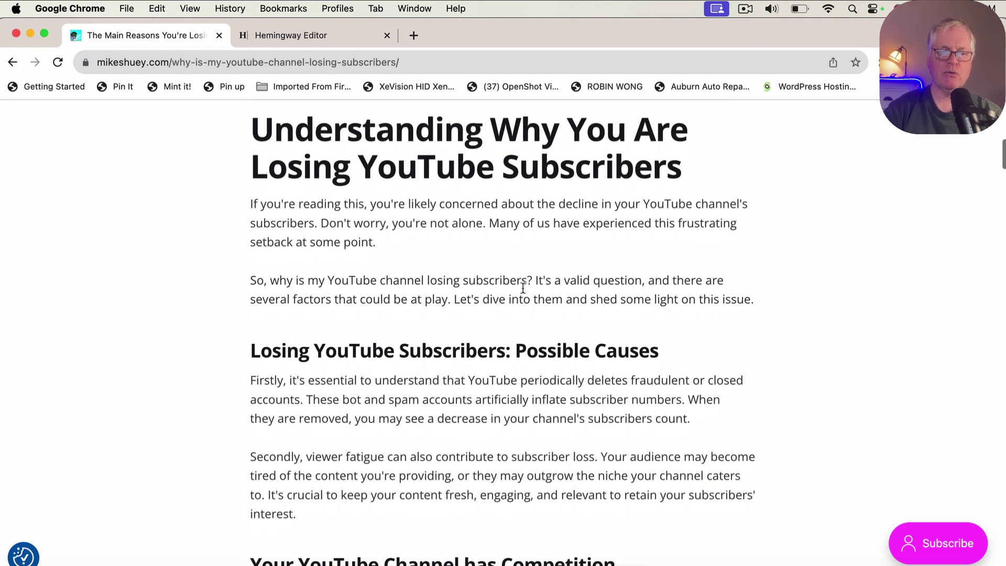
scroll(523, 287, down, 5)
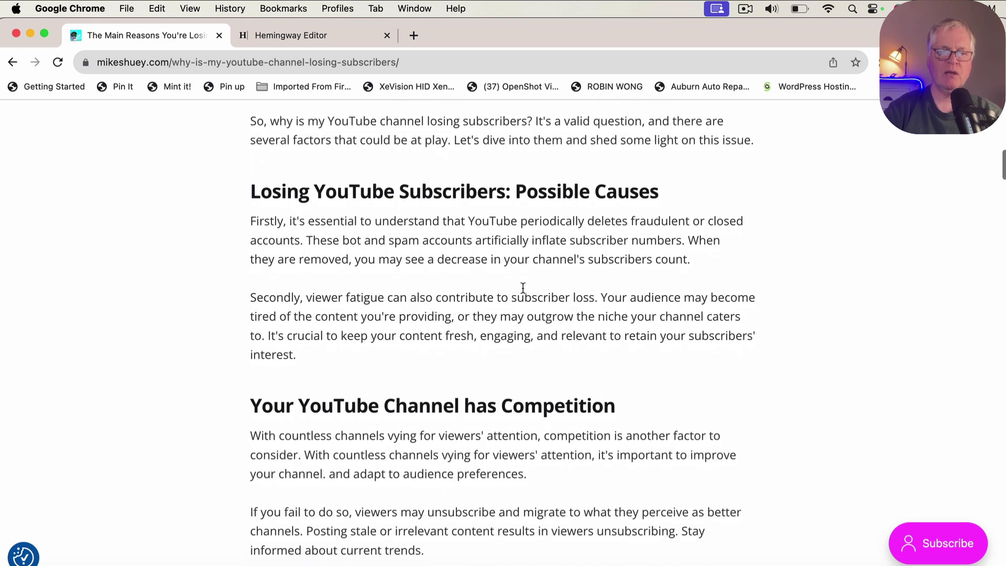
scroll(523, 291, down, 3)
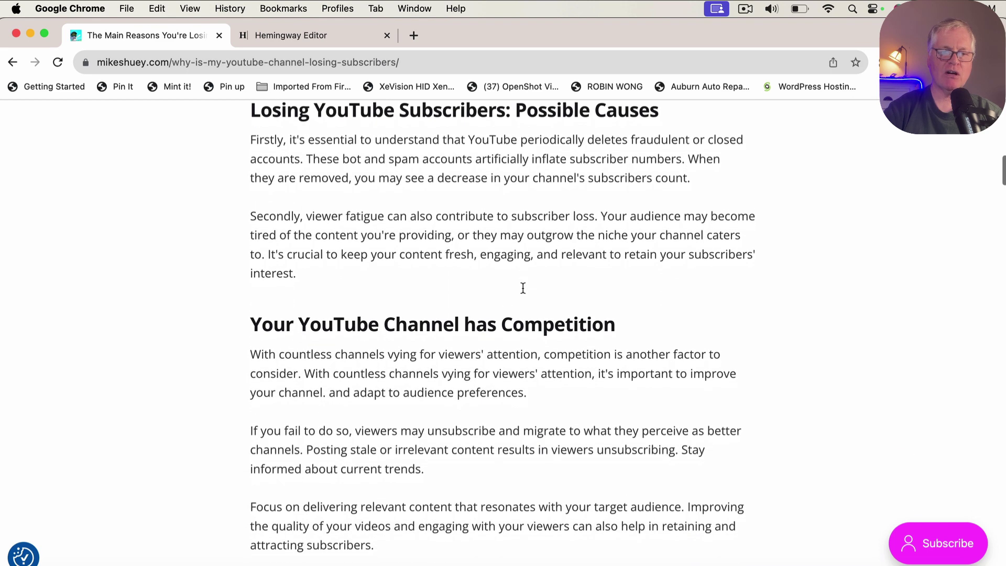
scroll(522, 291, down, 5)
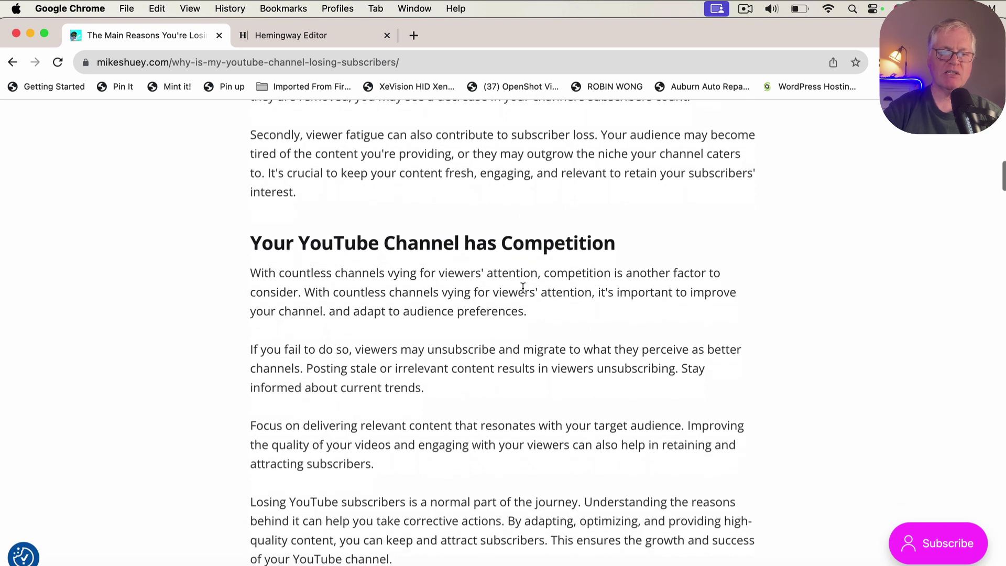
scroll(522, 289, down, 2)
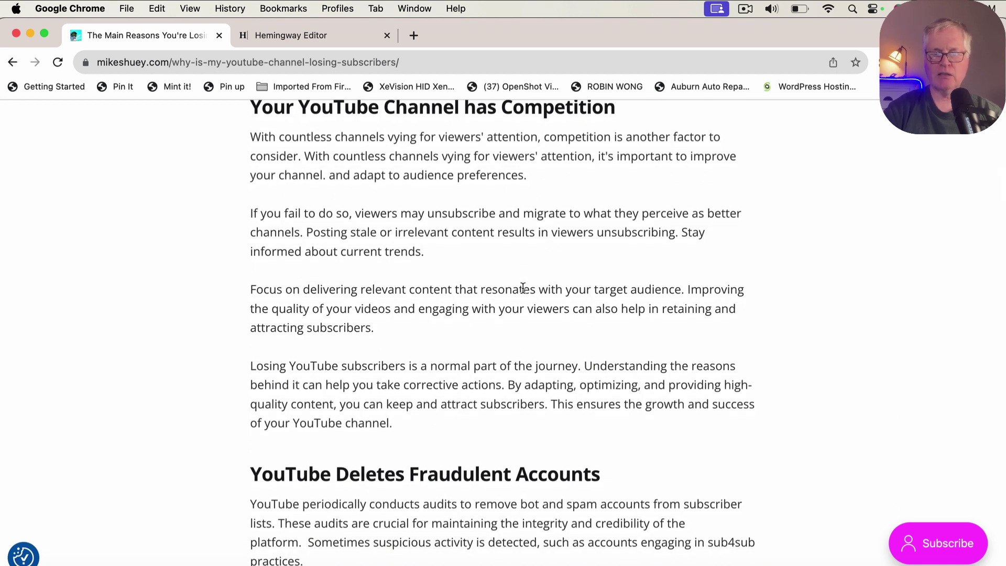
scroll(523, 288, down, 1)
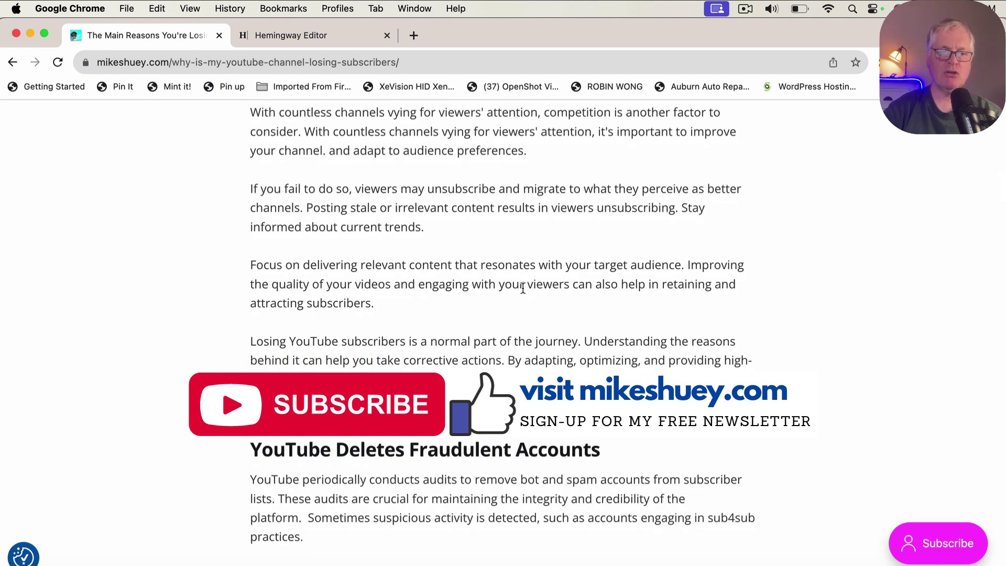
scroll(522, 288, down, 5)
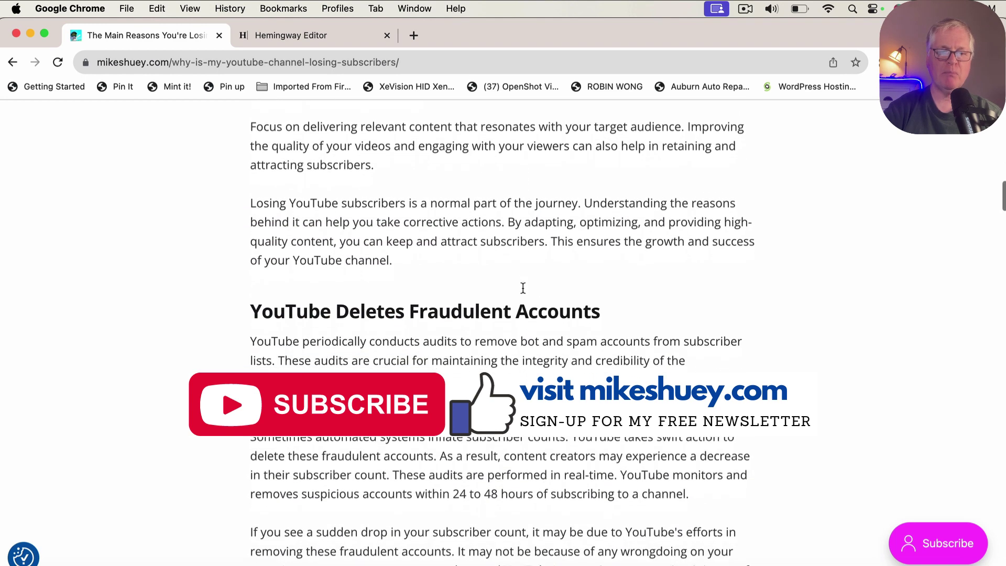
scroll(522, 288, down, 5)
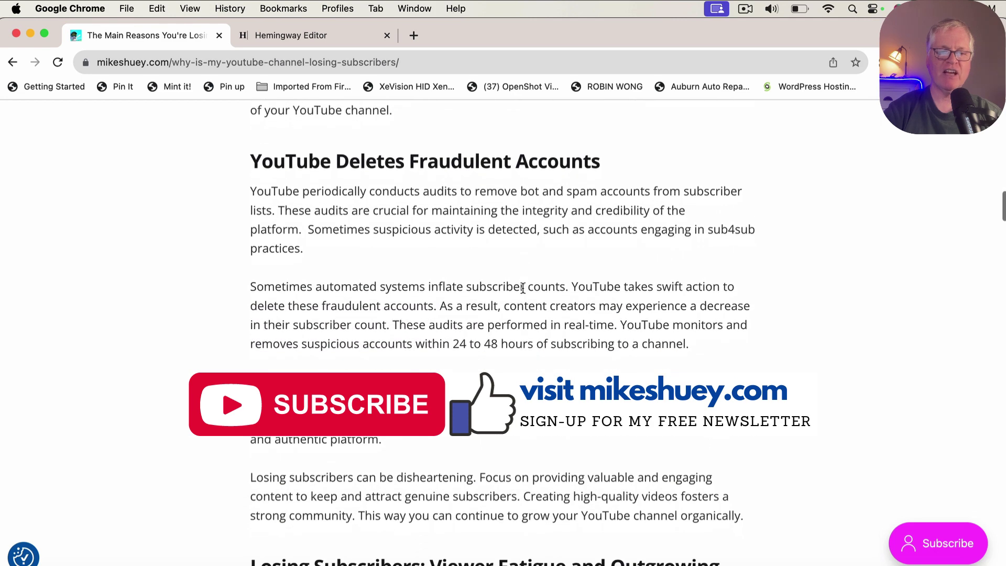
scroll(522, 288, down, 3)
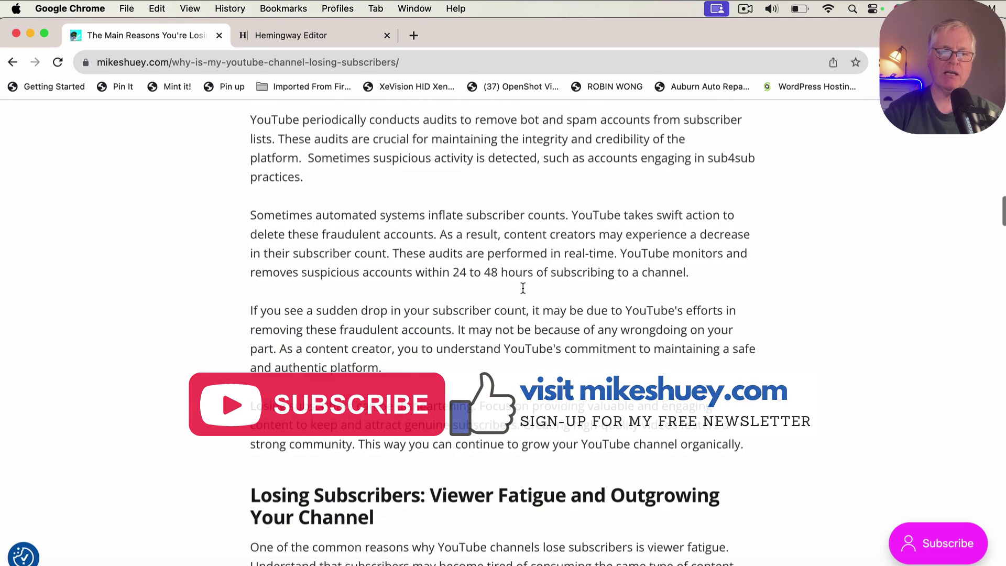
scroll(522, 289, down, 12)
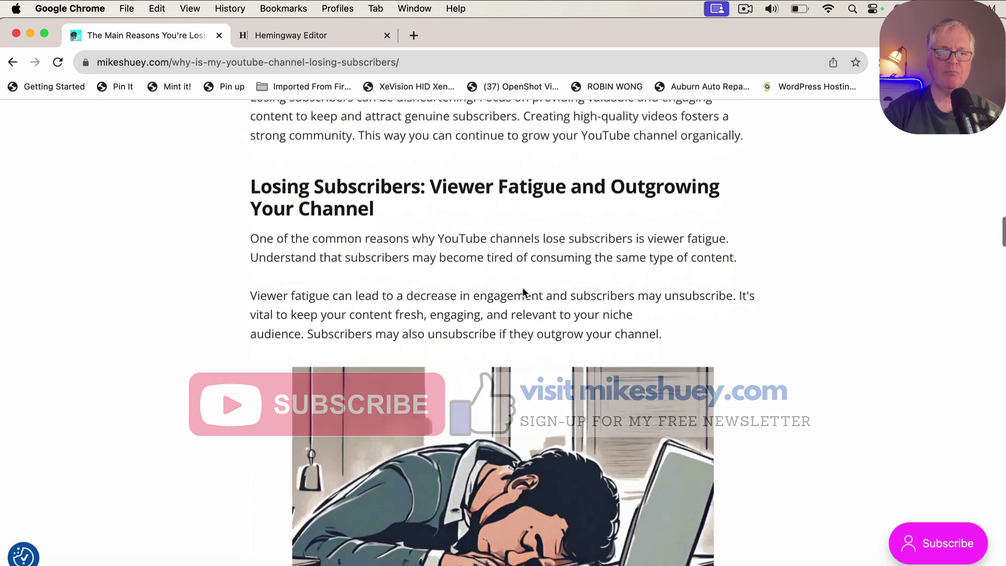
scroll(522, 288, down, 12)
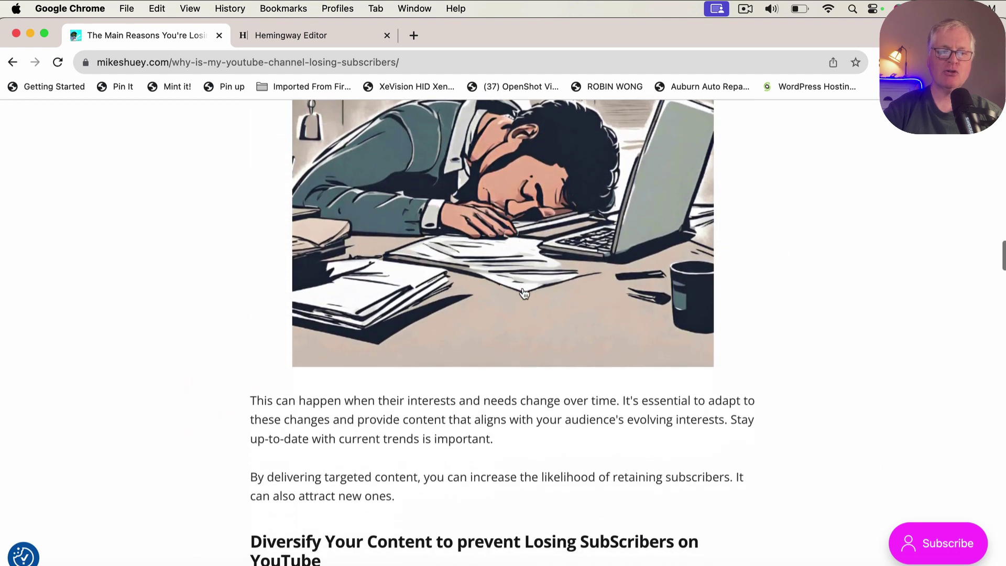
scroll(524, 292, down, 3)
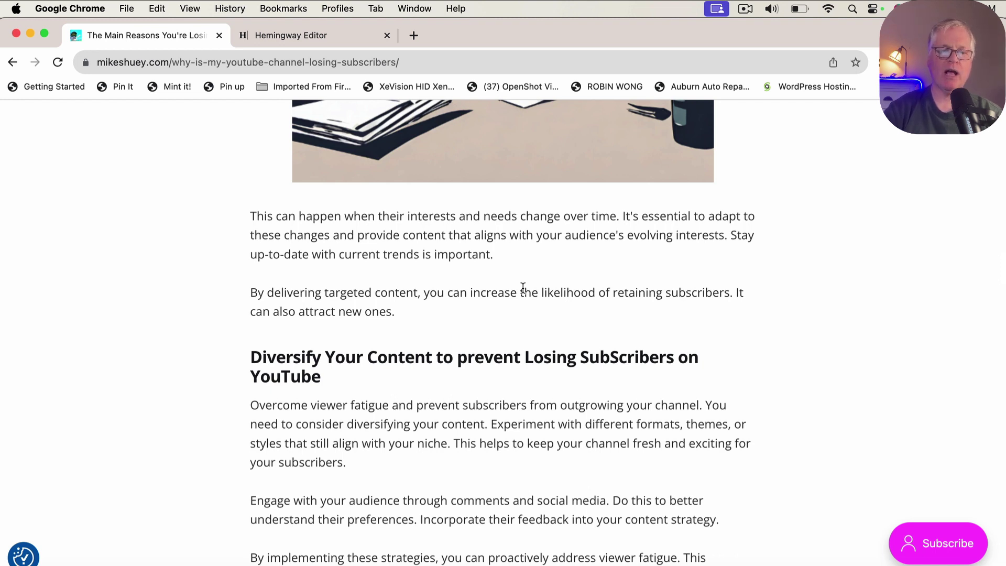
scroll(523, 288, down, 7)
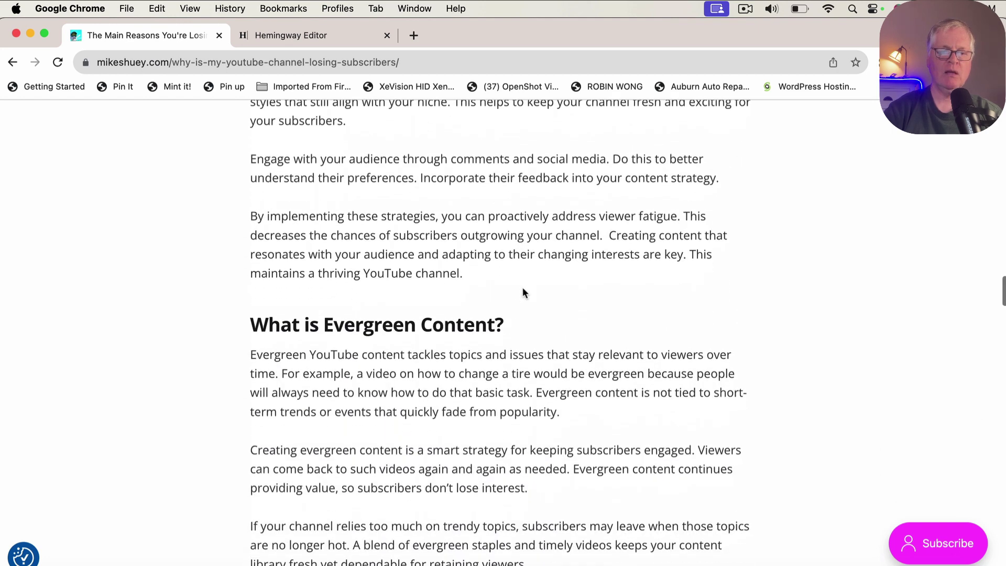
scroll(523, 292, down, 15)
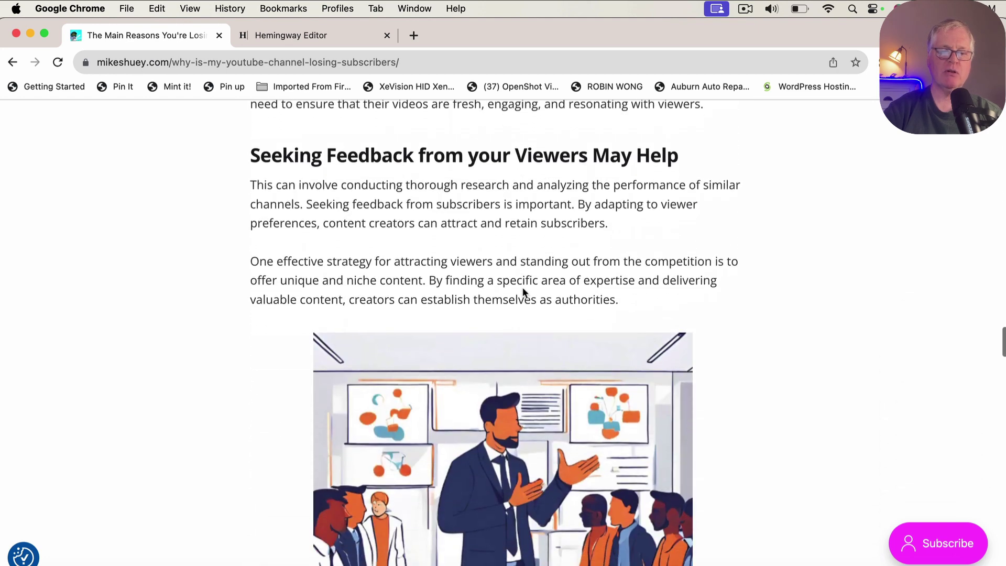
scroll(523, 292, down, 10)
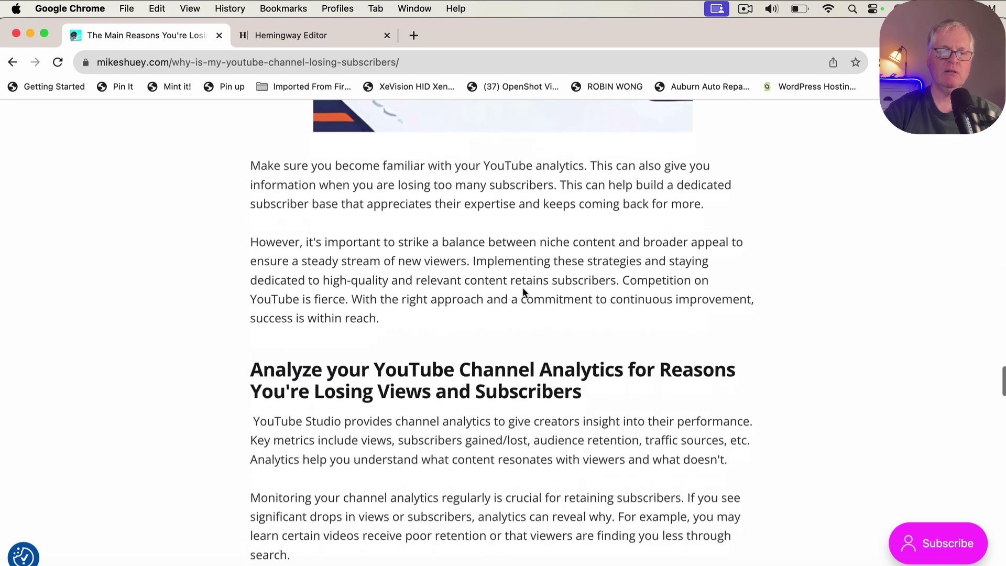
scroll(522, 293, down, 7)
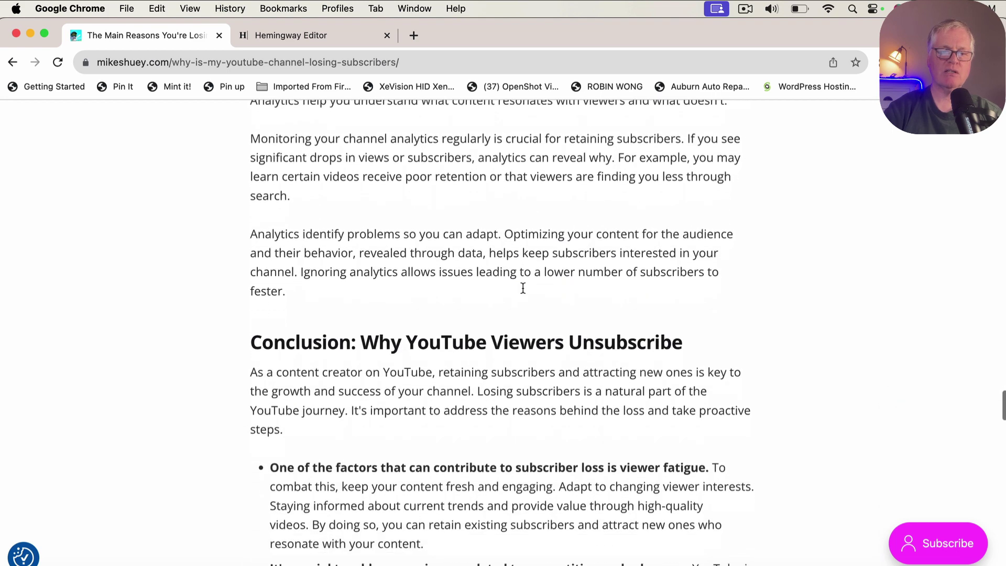
scroll(522, 288, down, 6)
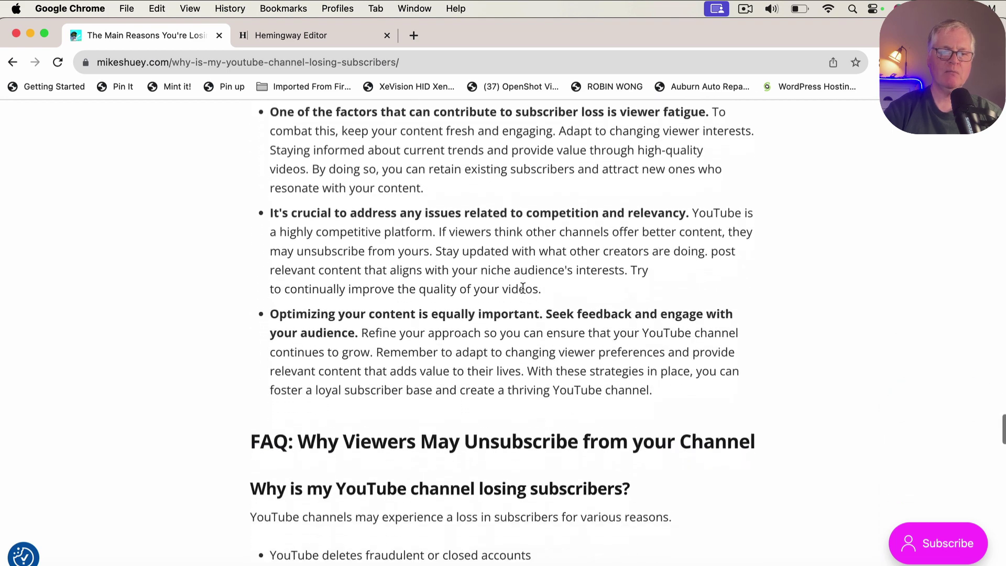
scroll(523, 287, down, 4)
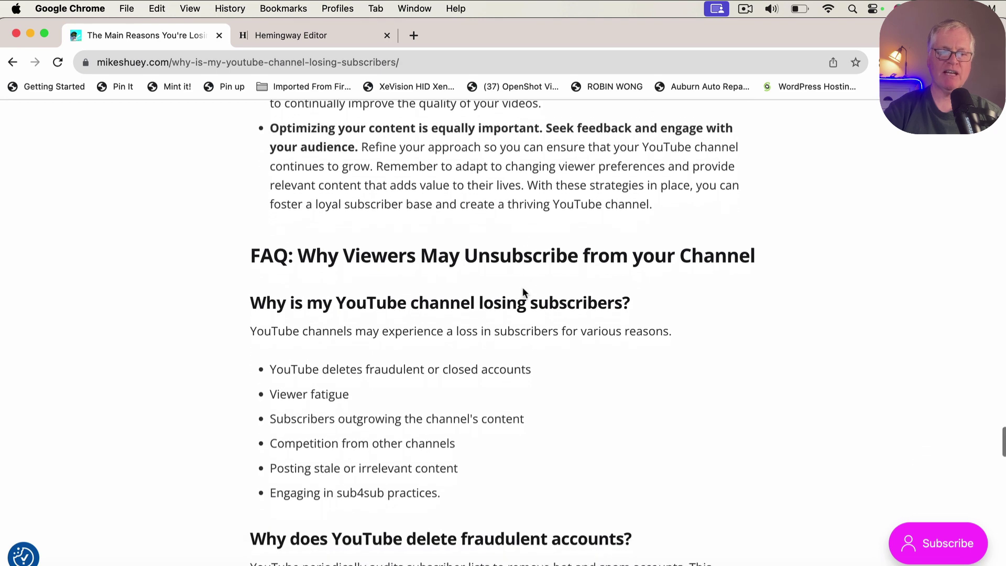
scroll(523, 291, down, 12)
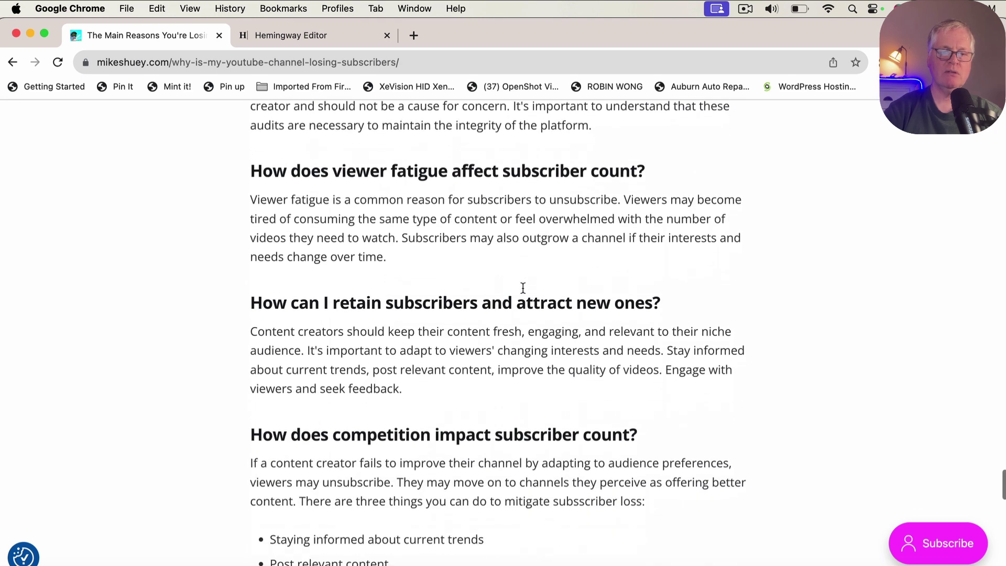
scroll(522, 287, down, 8)
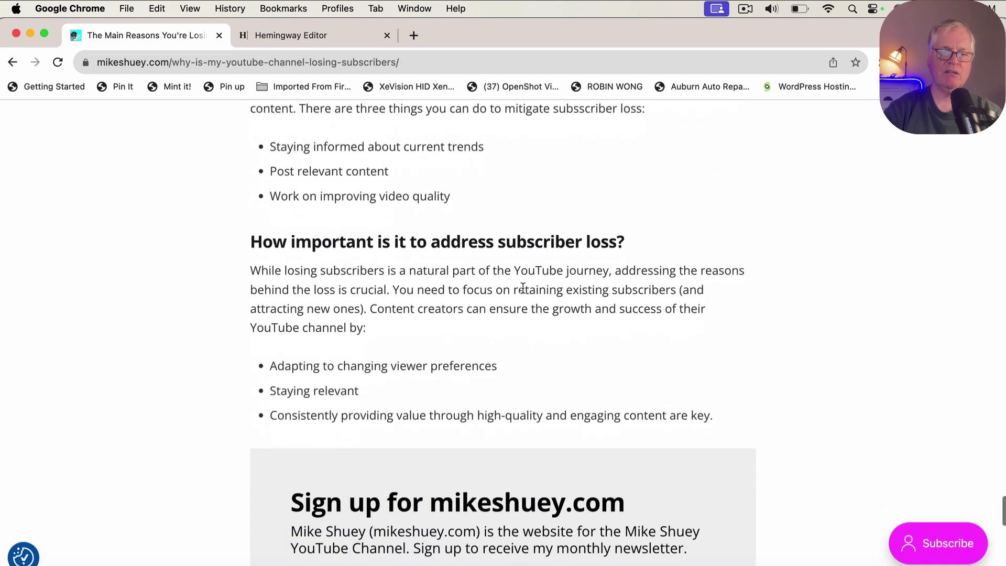
scroll(522, 289, down, 4)
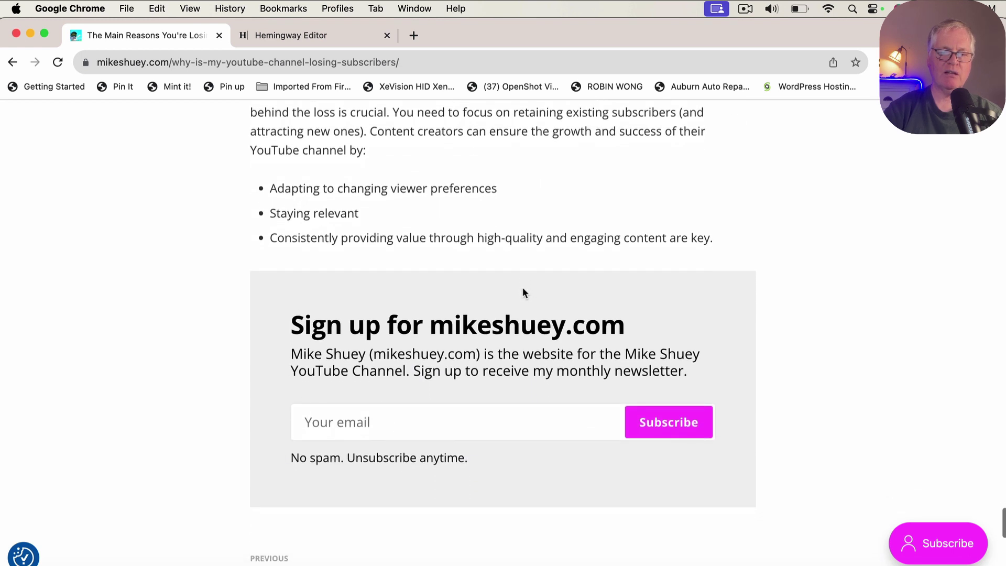
scroll(523, 289, down, 1)
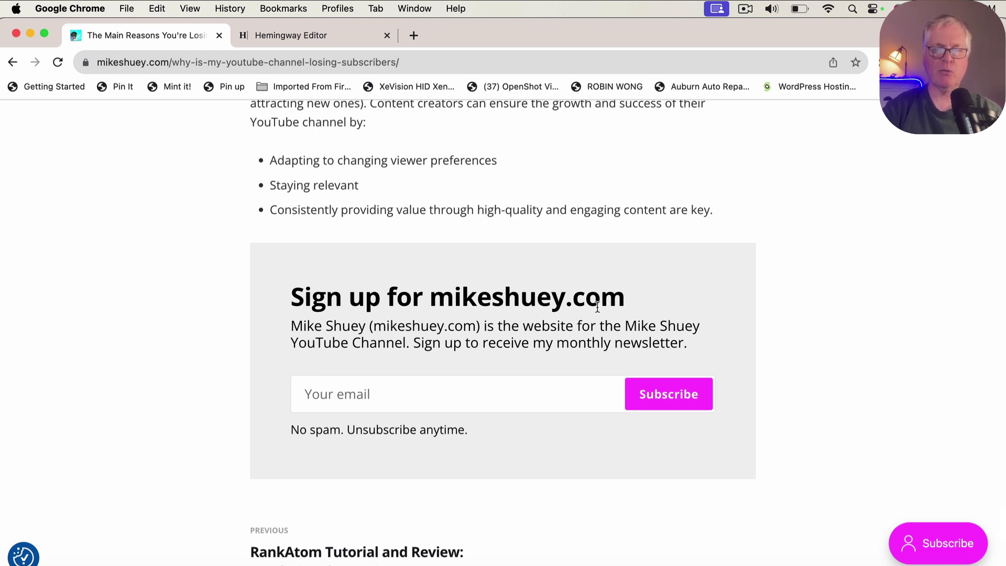
scroll(597, 306, up, 5)
scroll(597, 306, up, 20)
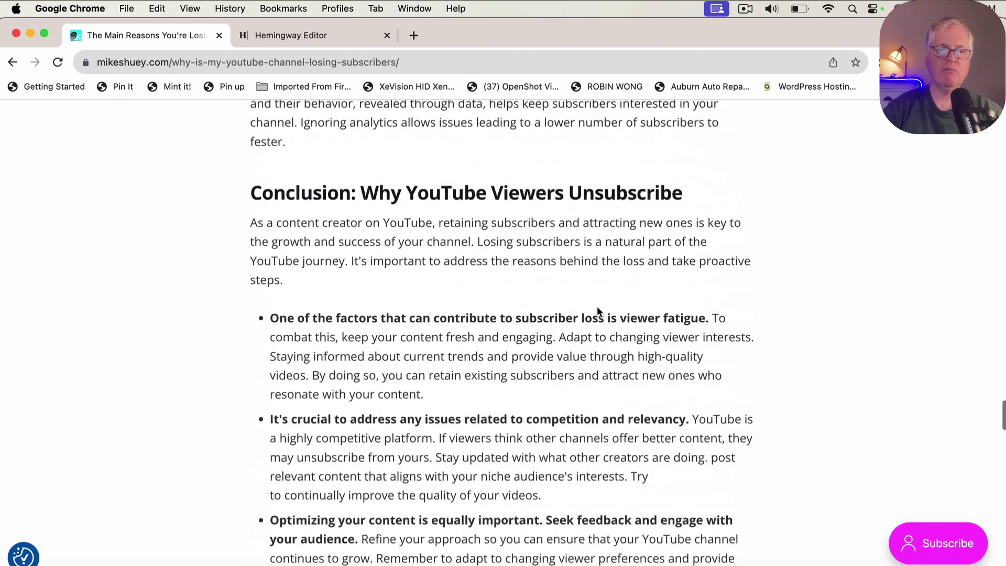
scroll(598, 307, up, 15)
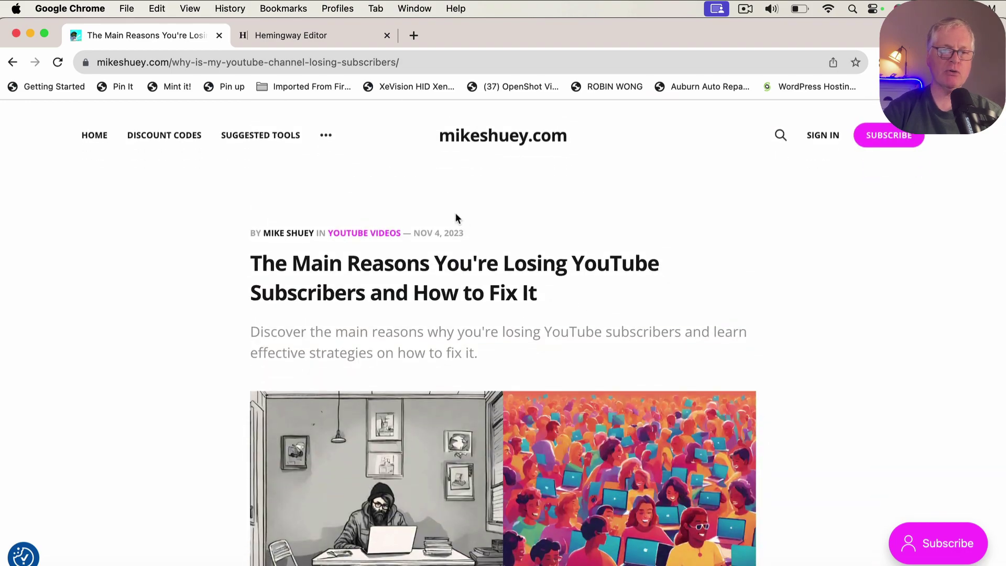
- Look over the article's Grade 10 readability panel in Hemingway Editor, then go back to the live post
click(319, 37)
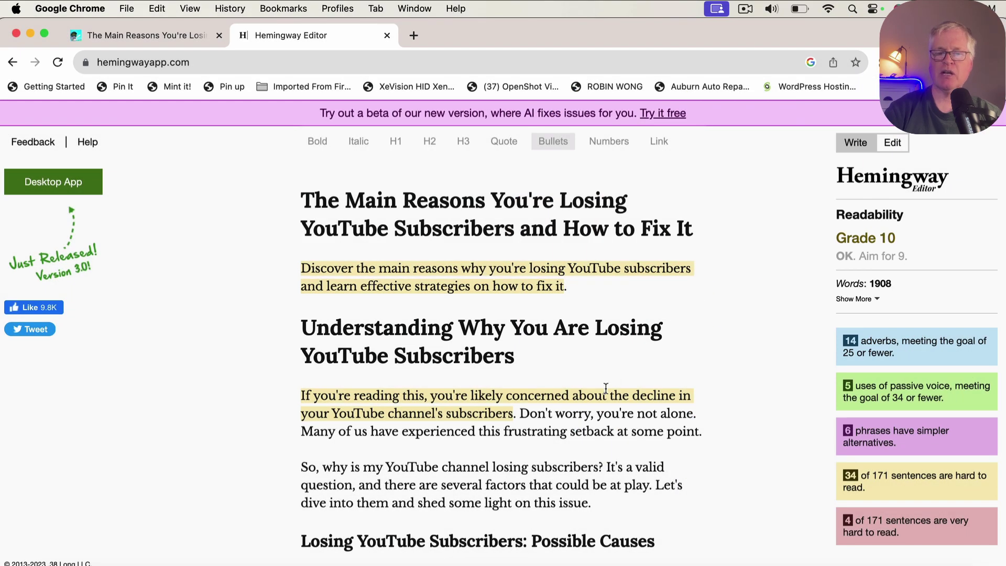
scroll(609, 410, down, 2)
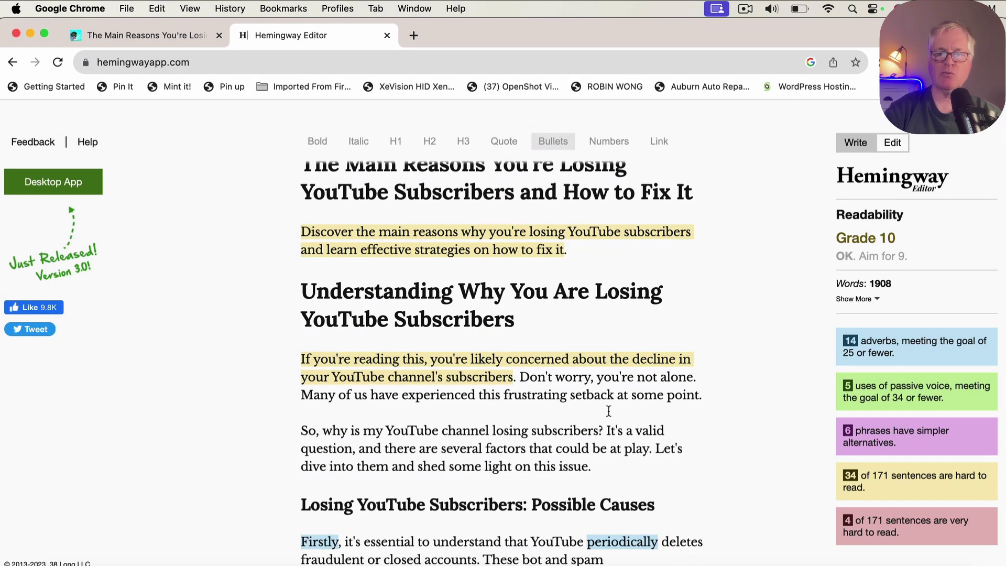
scroll(609, 410, up, 2)
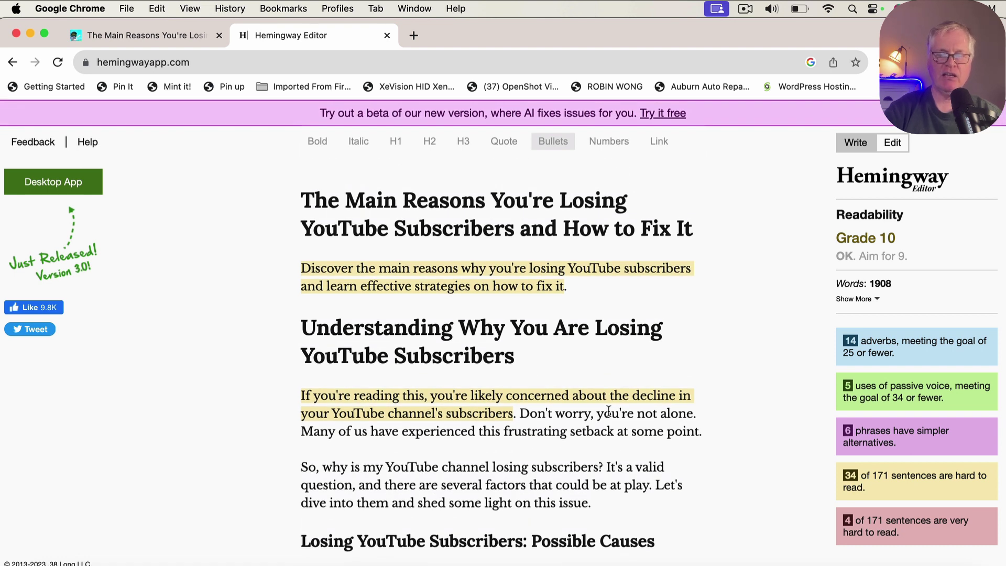
scroll(608, 410, down, 1)
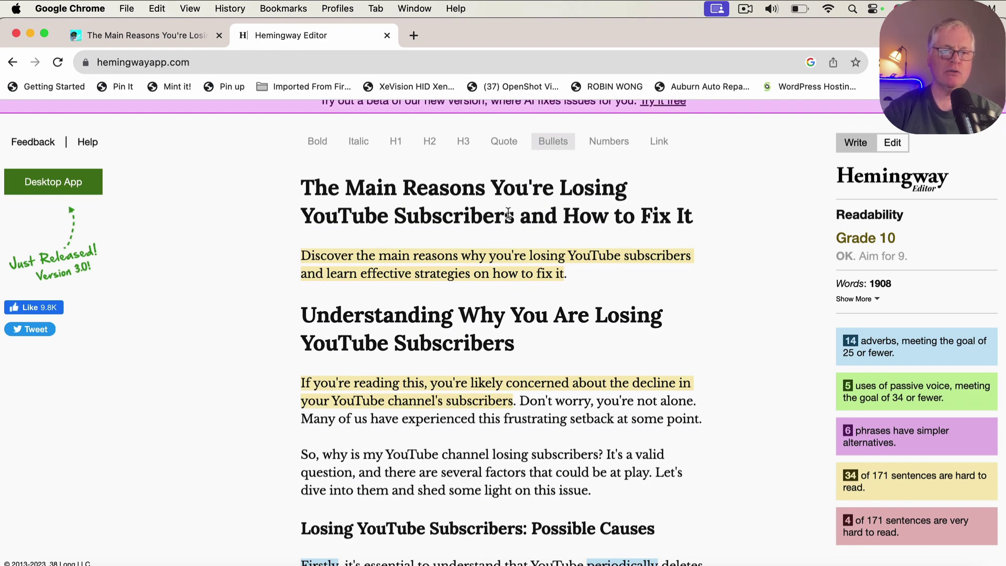
click(180, 38)
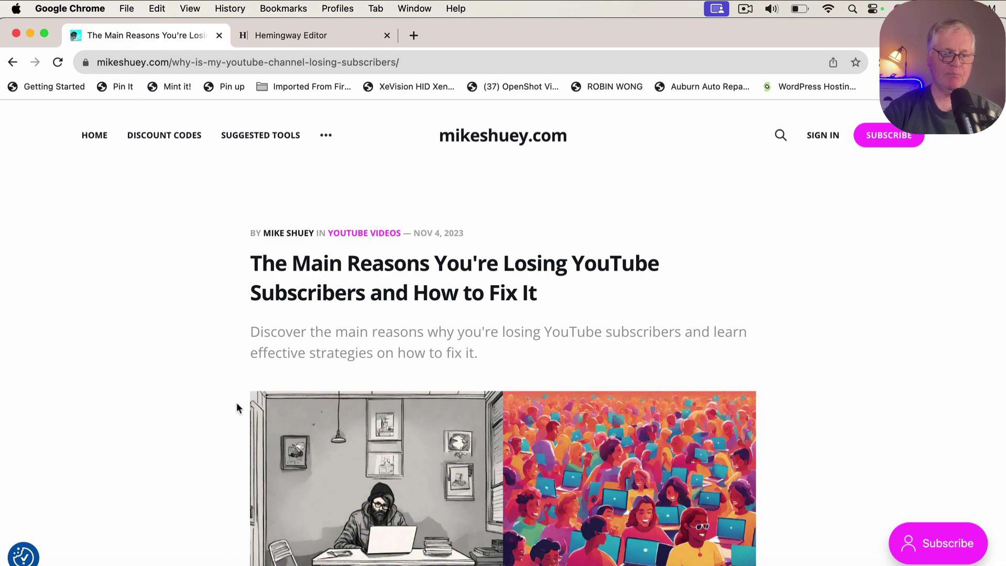
- Switch to the AI-enabled Hemingway Editor in Safari and scroll to the subscriber-audits paragraph
click(141, 565)
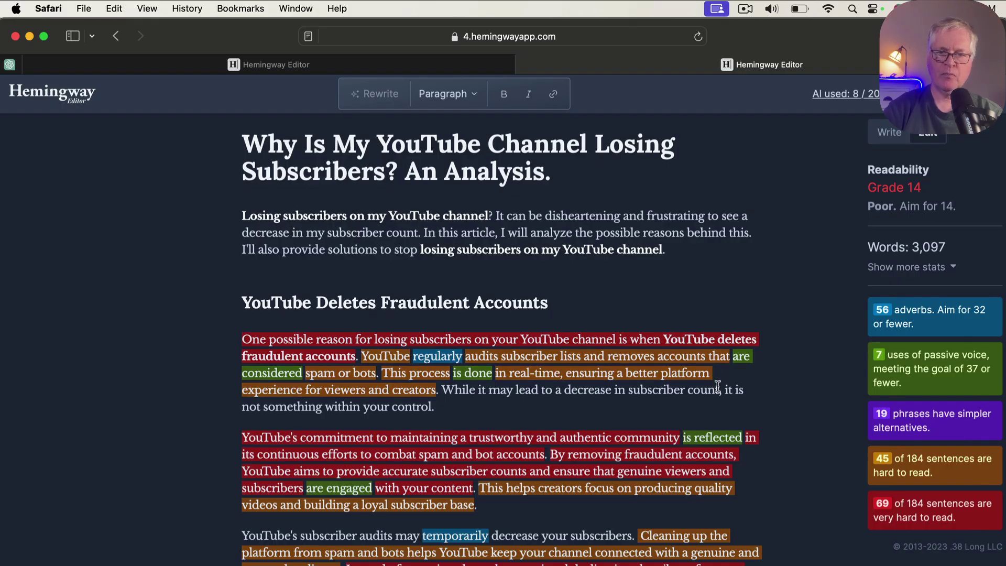
scroll(718, 440, down, 2)
scroll(718, 440, down, 3)
scroll(524, 393, up, 4)
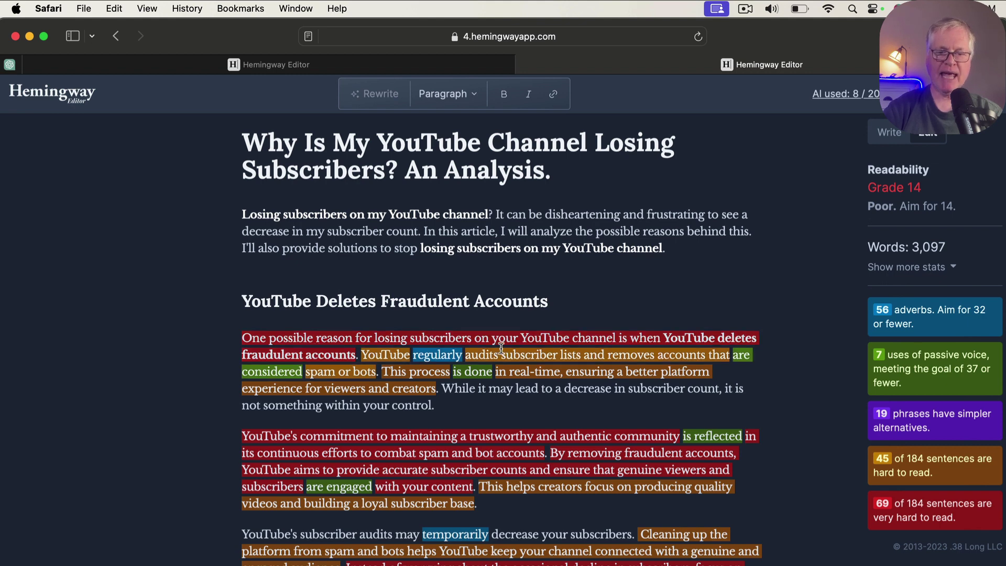
scroll(590, 403, down, 4)
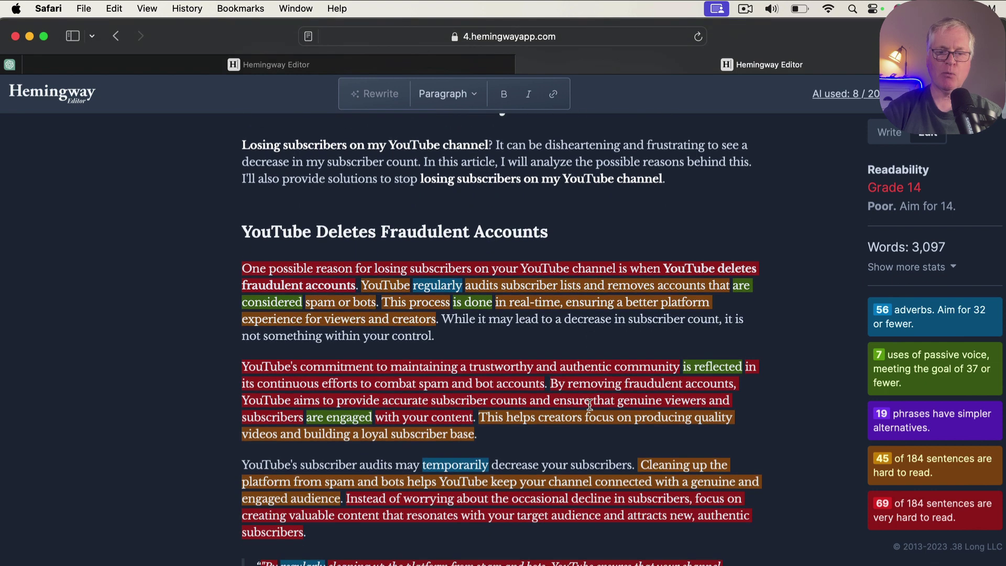
scroll(589, 403, down, 1)
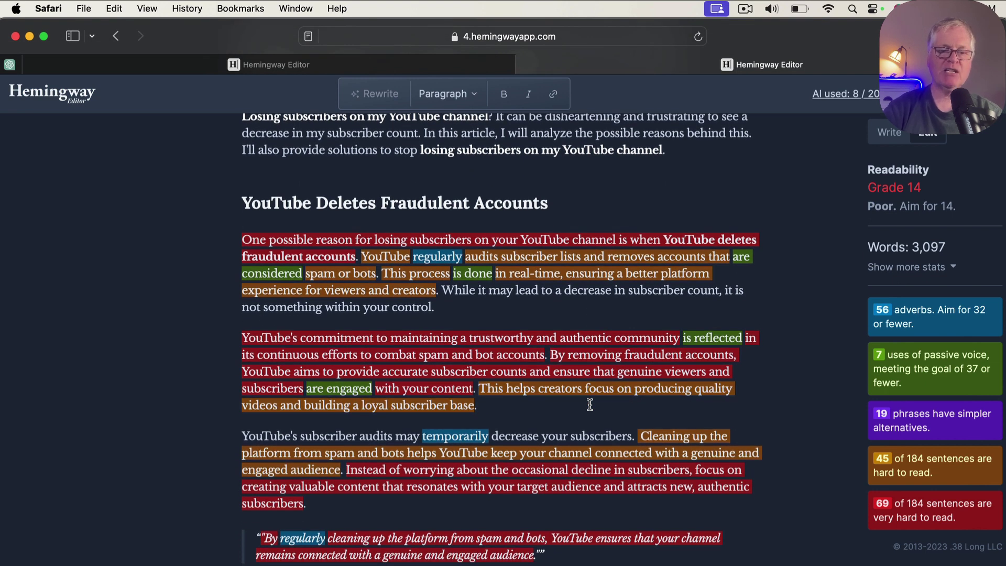
scroll(589, 403, down, 3)
scroll(589, 403, down, 2)
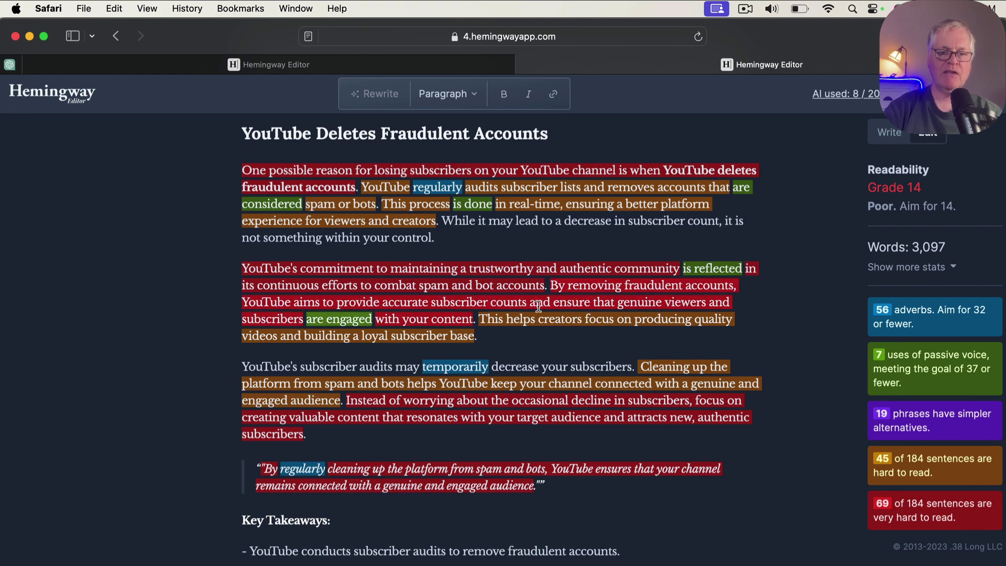
scroll(538, 306, down, 2)
scroll(539, 306, down, 1)
scroll(538, 306, up, 1)
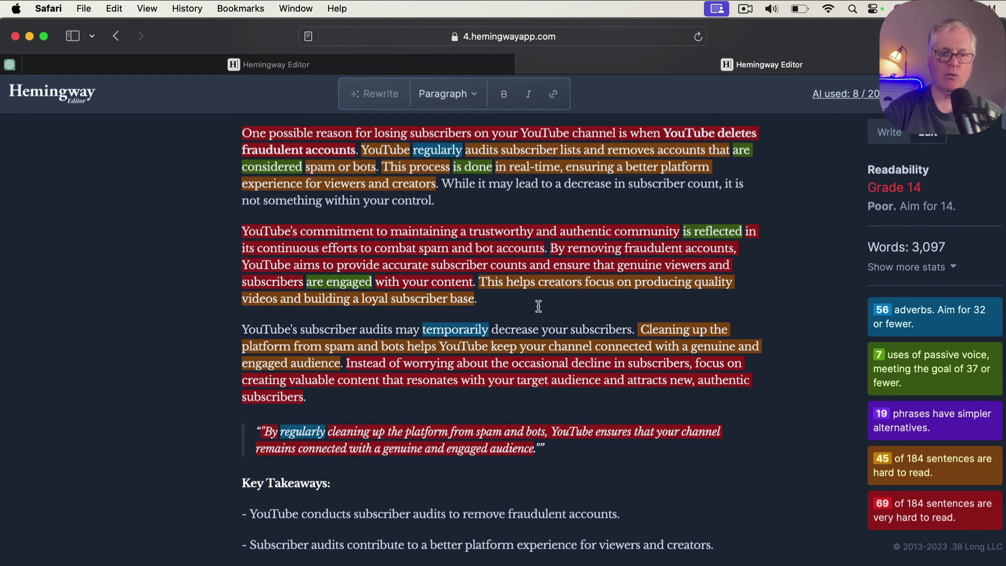
scroll(538, 306, down, 1)
scroll(538, 306, down, 2)
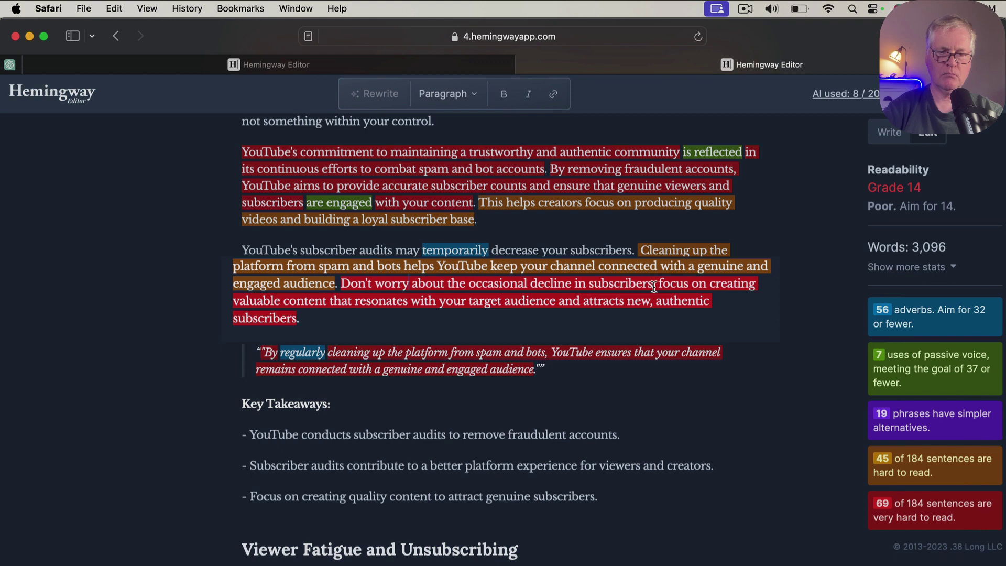
- End the sentence with a period after 'subscribers' and capitalize 'Focus' to start a new sentence
click(651, 287)
text(.)
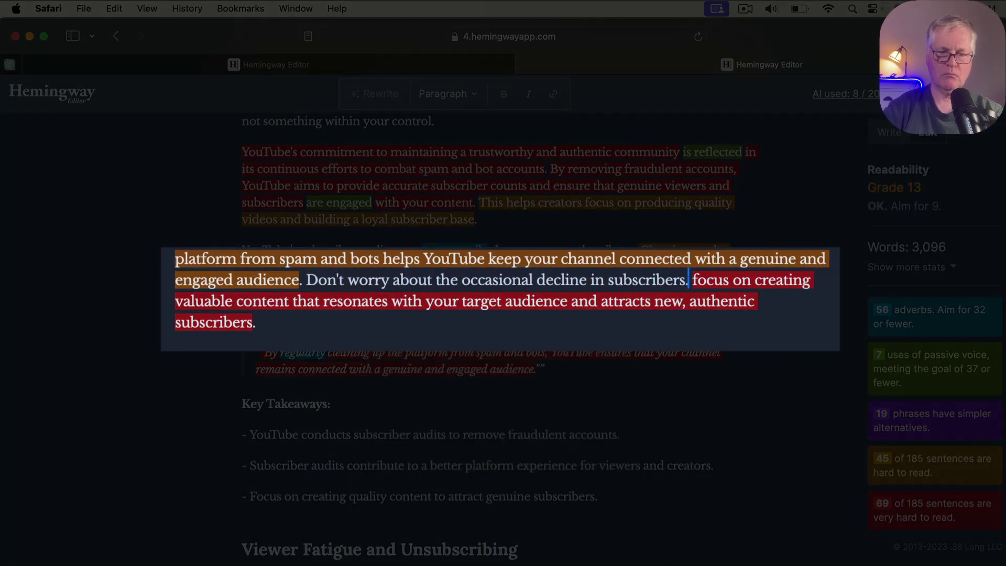
key(shift+Right)
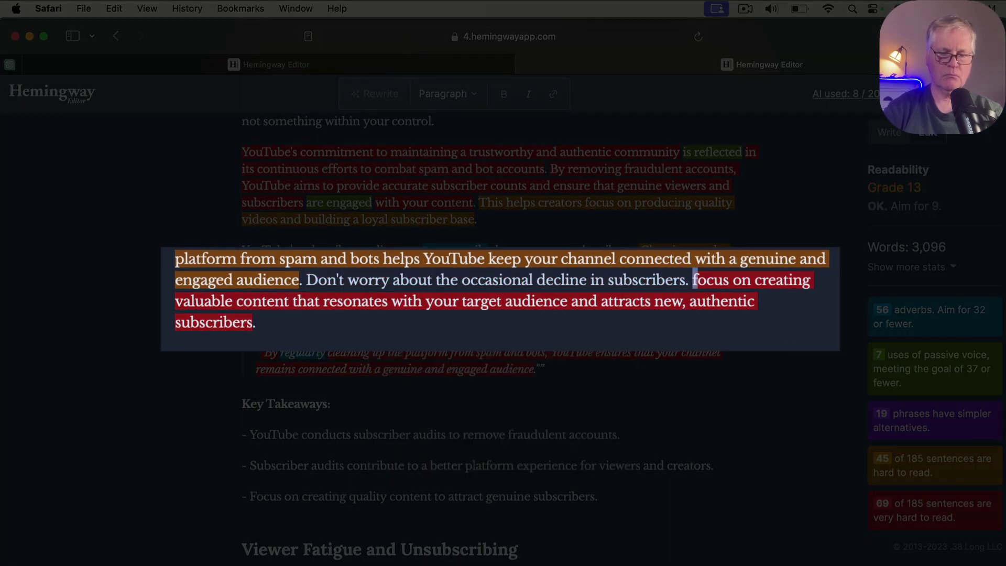
text(F)
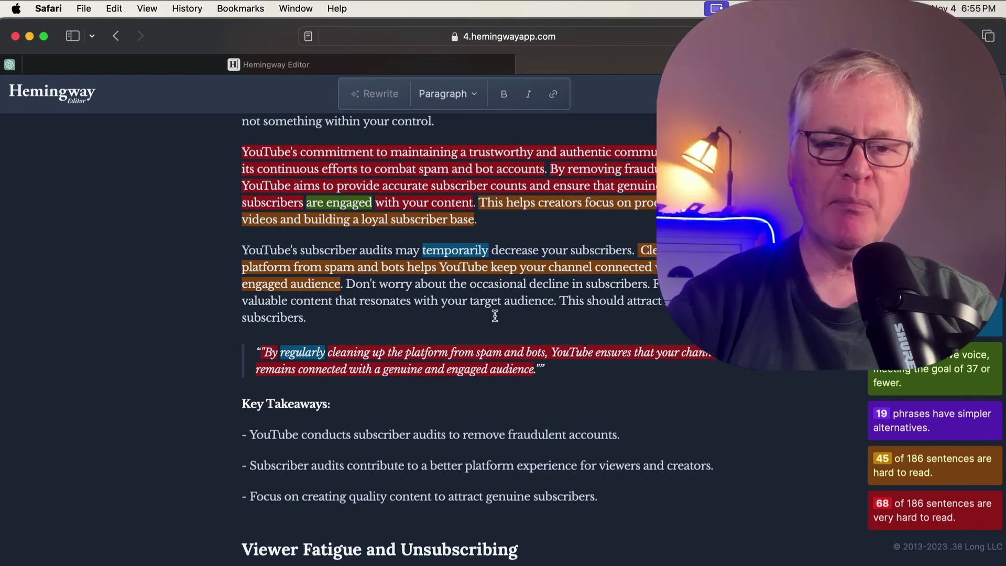
scroll(527, 319, down, 5)
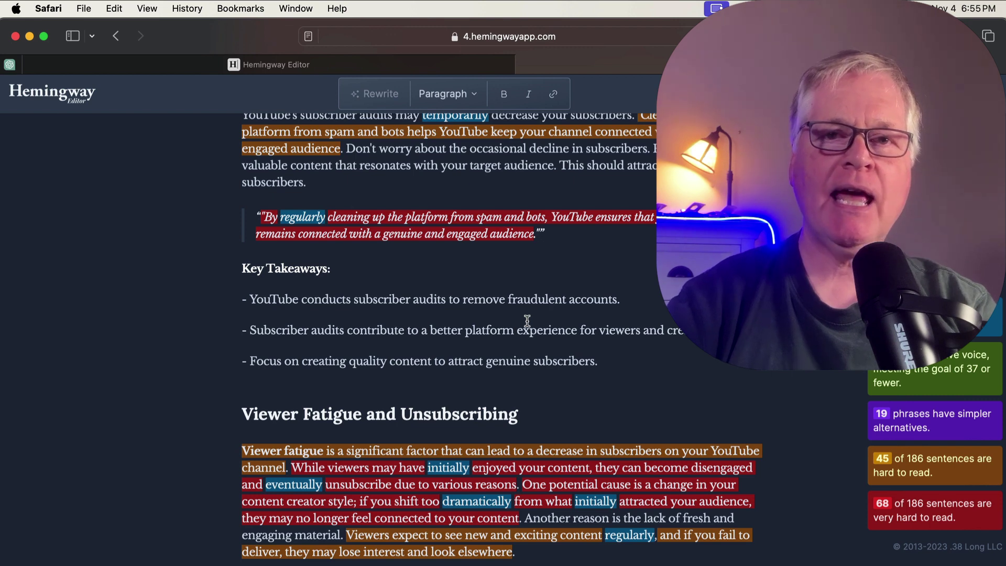
scroll(527, 320, down, 2)
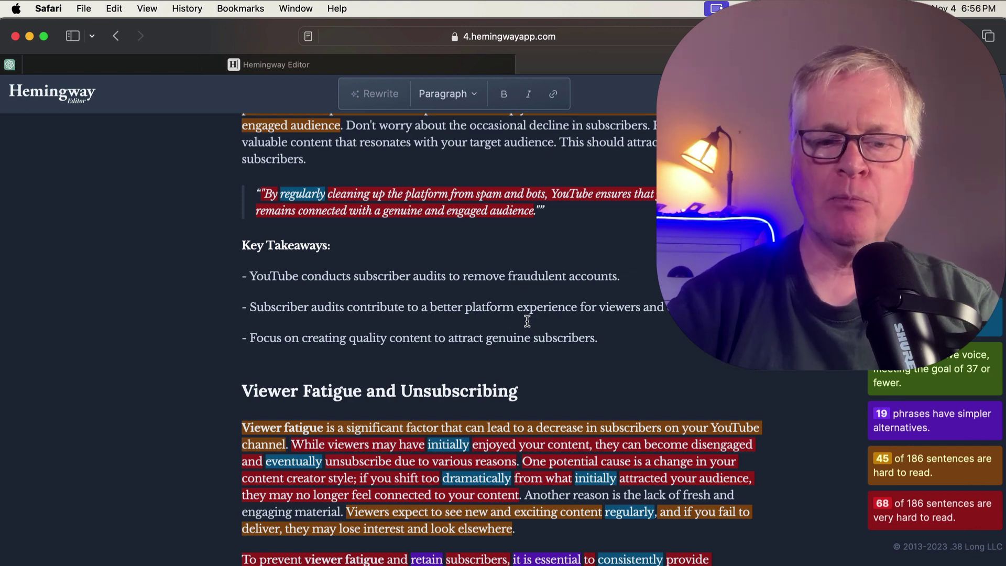
scroll(527, 321, up, 3)
scroll(527, 320, up, 10)
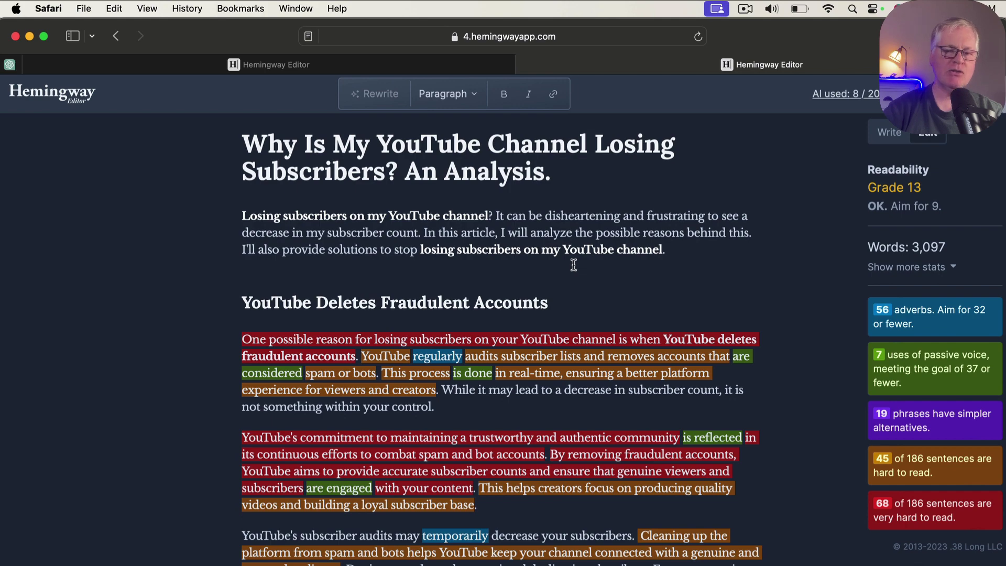
scroll(573, 265, down, 8)
scroll(573, 265, down, 20)
- Replace the 'To gather information' sentence with the AI's alternative Grade 7 three-sentence rewrite
scroll(573, 265, down, 19)
scroll(573, 265, down, 4)
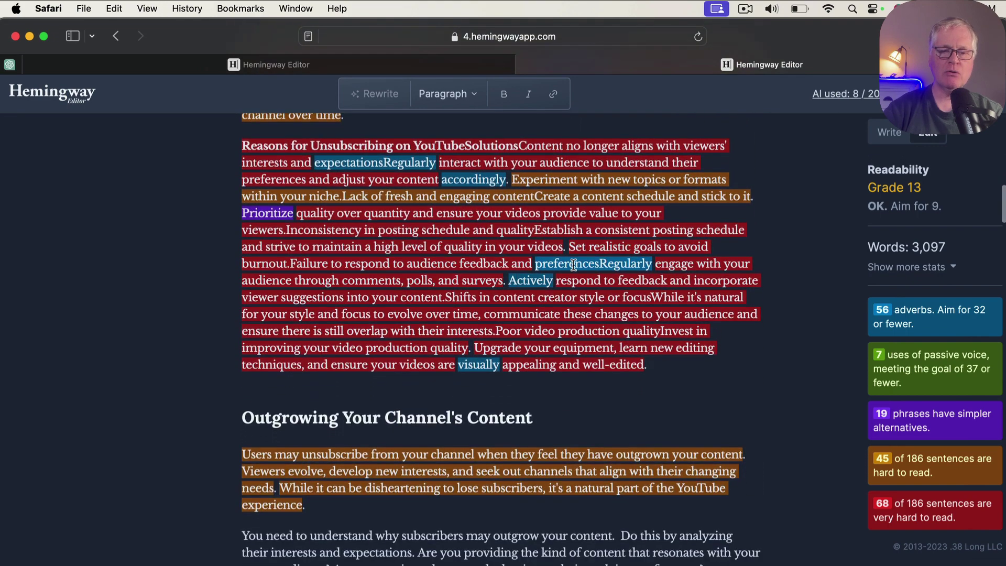
scroll(573, 265, down, 7)
scroll(573, 265, down, 7)
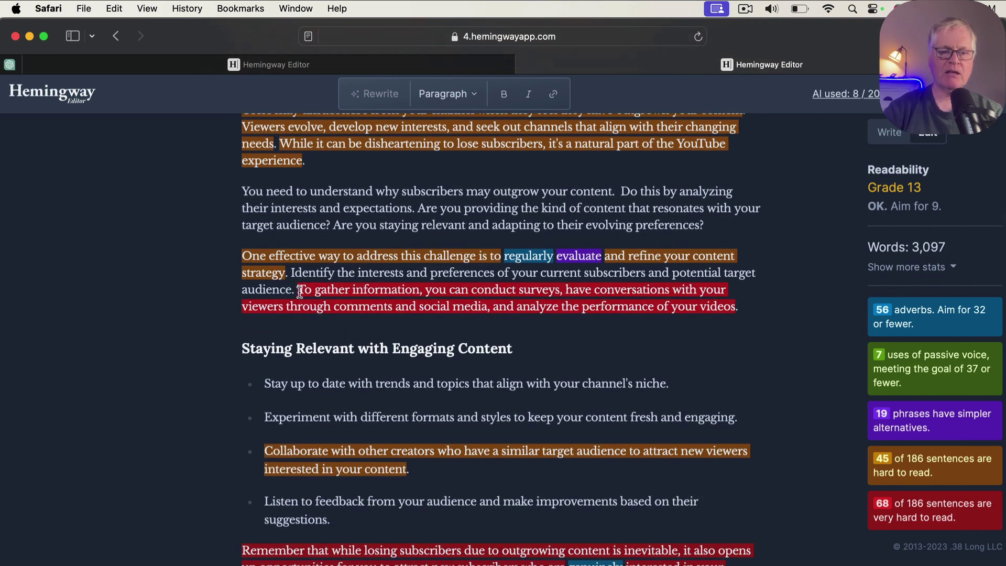
drag(299, 292, 746, 315)
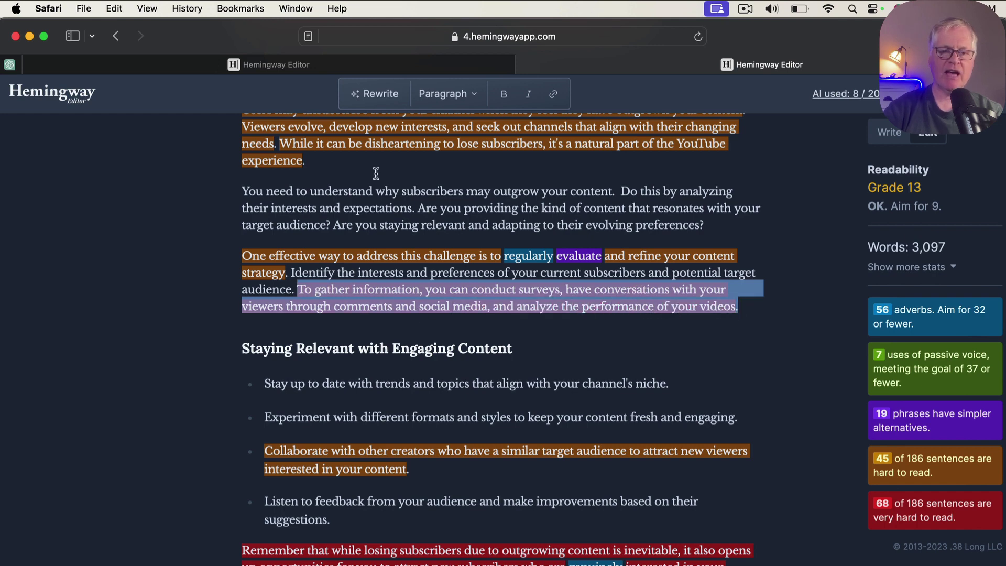
click(386, 95)
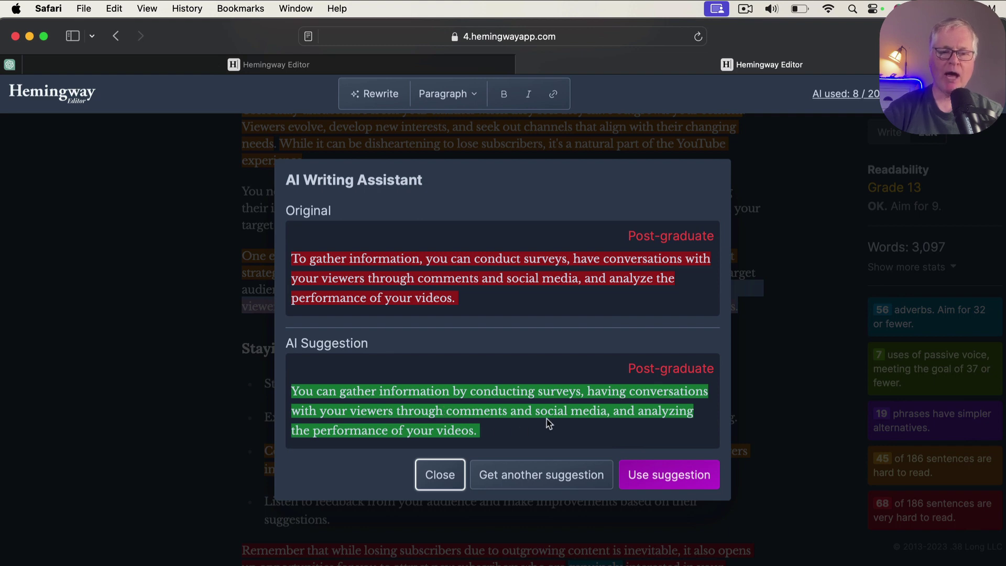
click(544, 480)
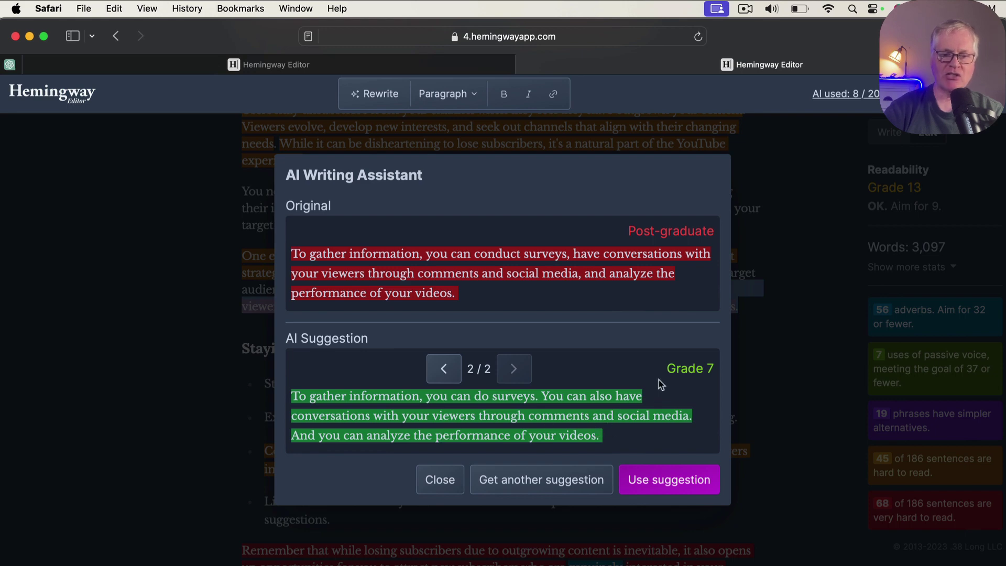
click(665, 487)
scroll(688, 394, down, 2)
- Swap the 'Remember that while losing subscribers' sentence for the Grade 9 two-sentence AI rewrite
scroll(688, 394, down, 5)
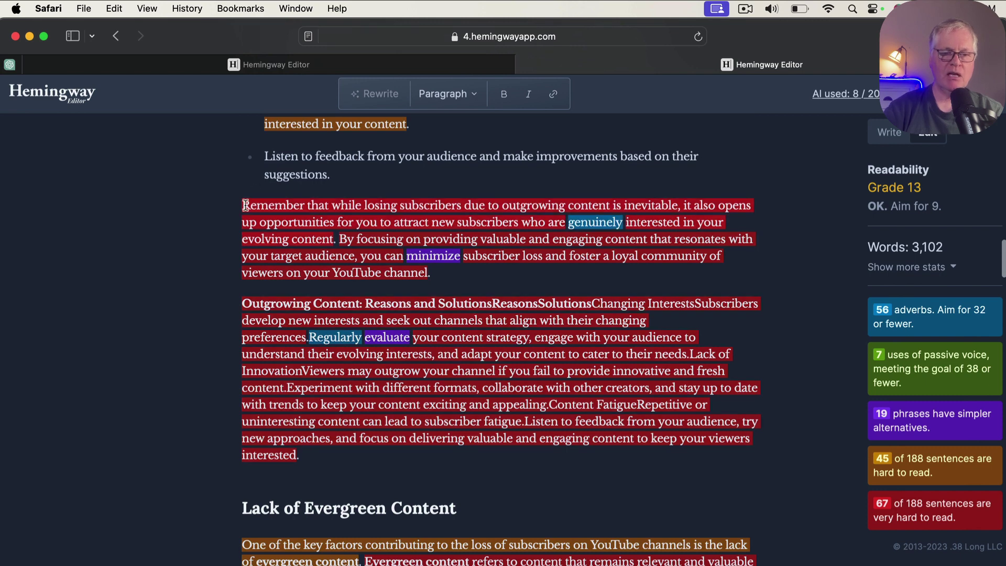
drag(245, 205, 339, 235)
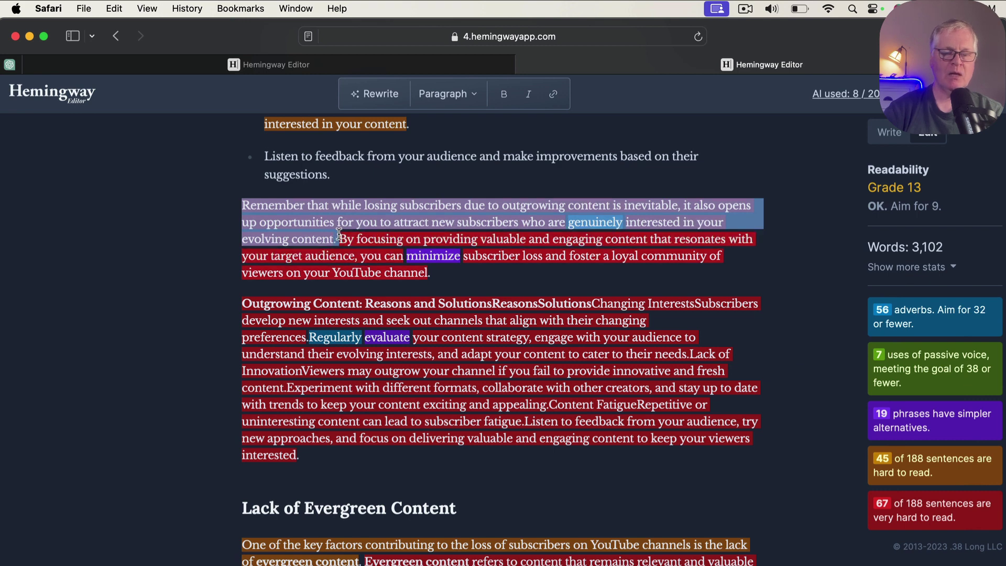
click(379, 93)
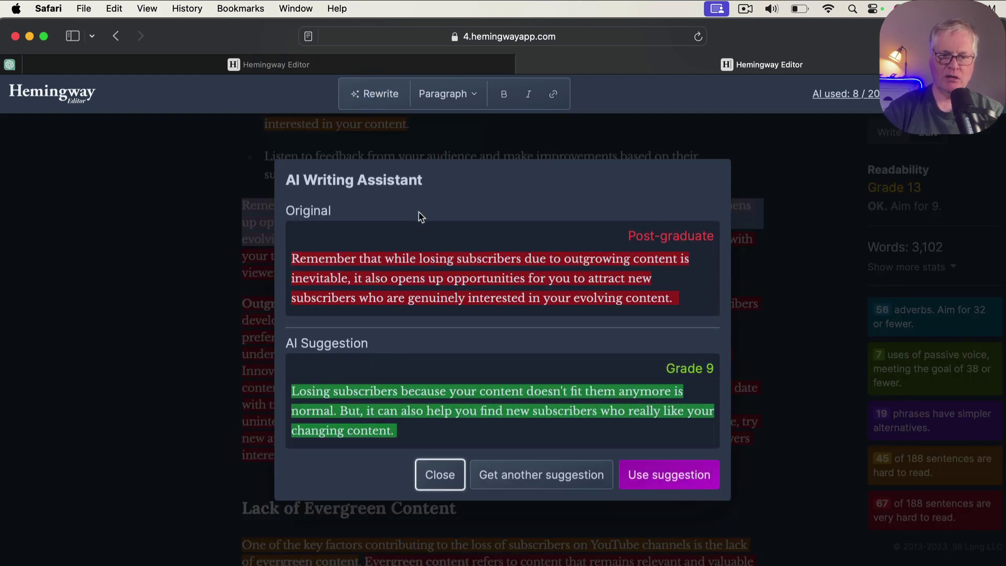
click(680, 481)
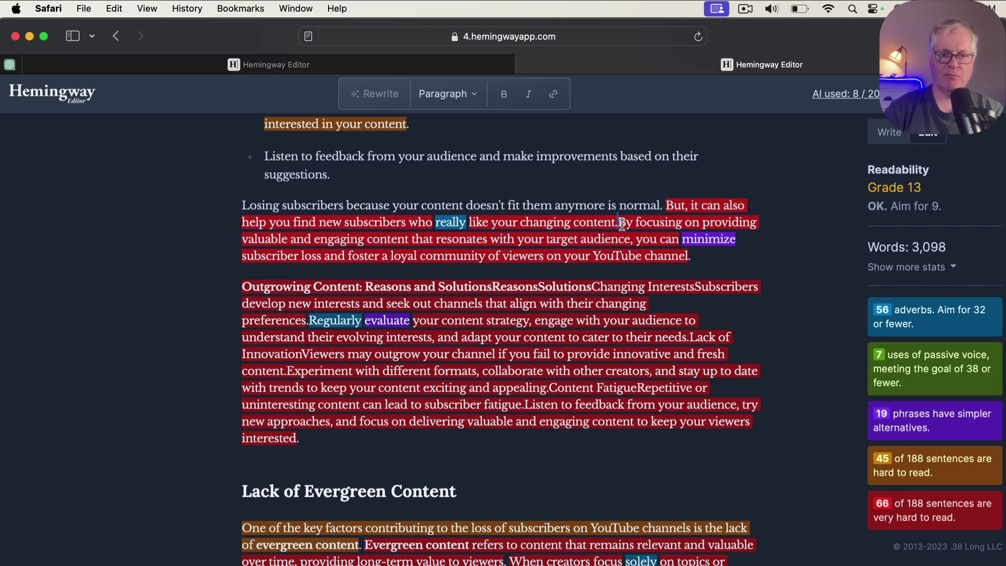
drag(622, 224, 702, 254)
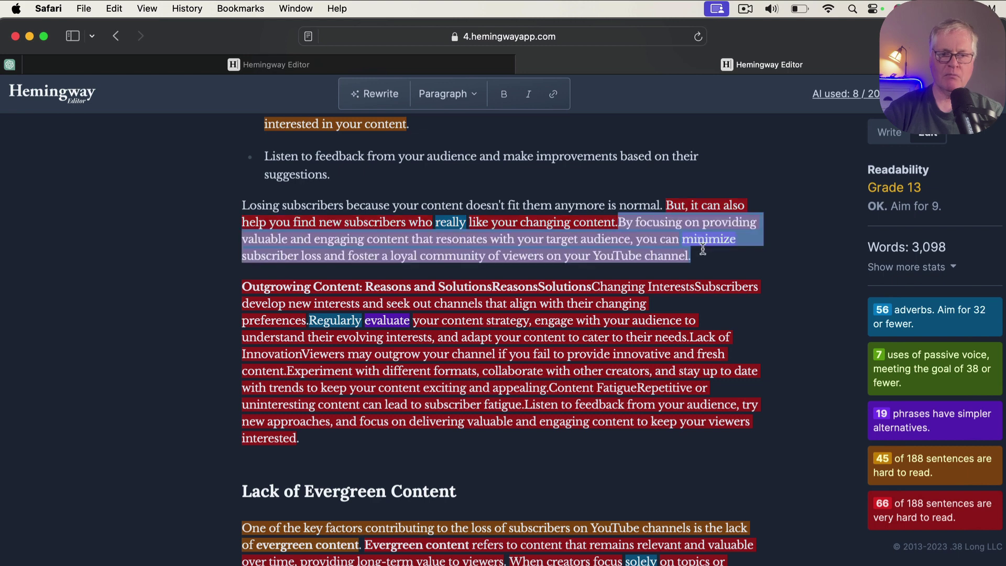
click(383, 98)
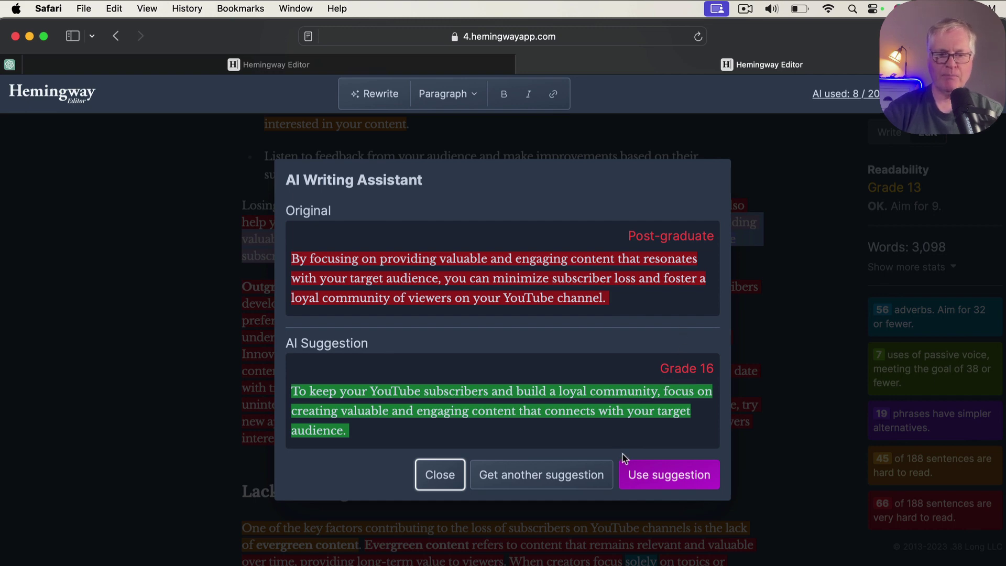
click(583, 481)
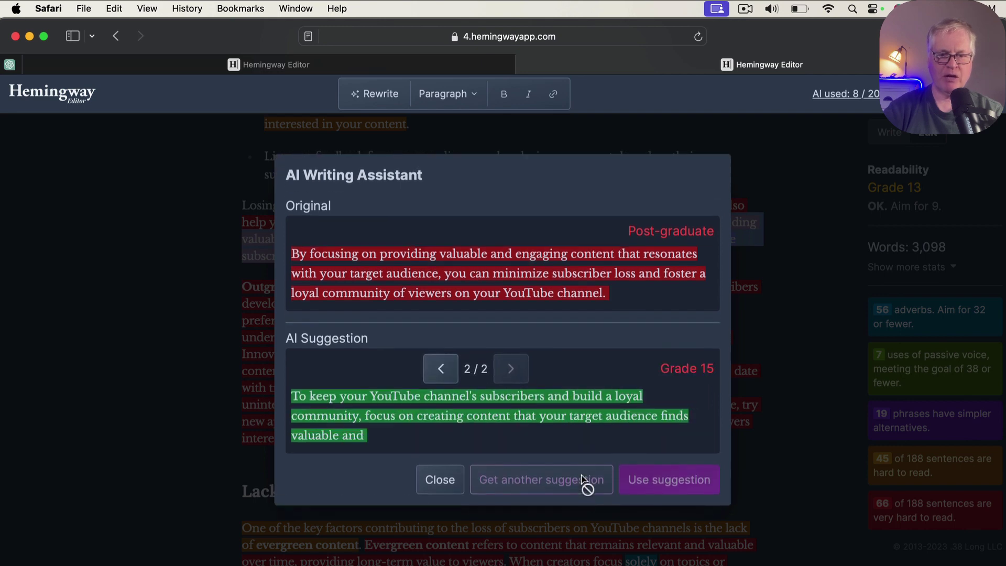
click(583, 480)
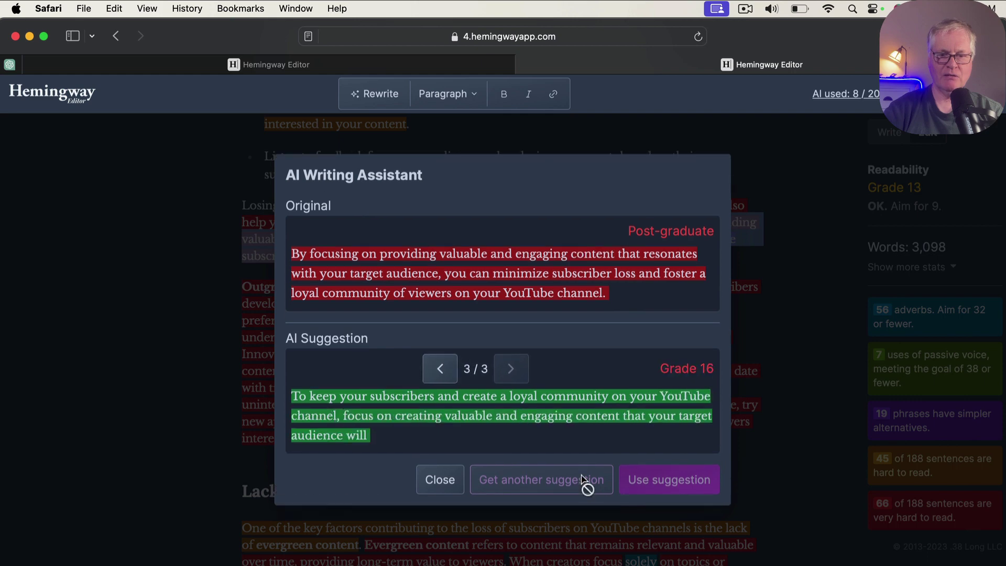
click(583, 481)
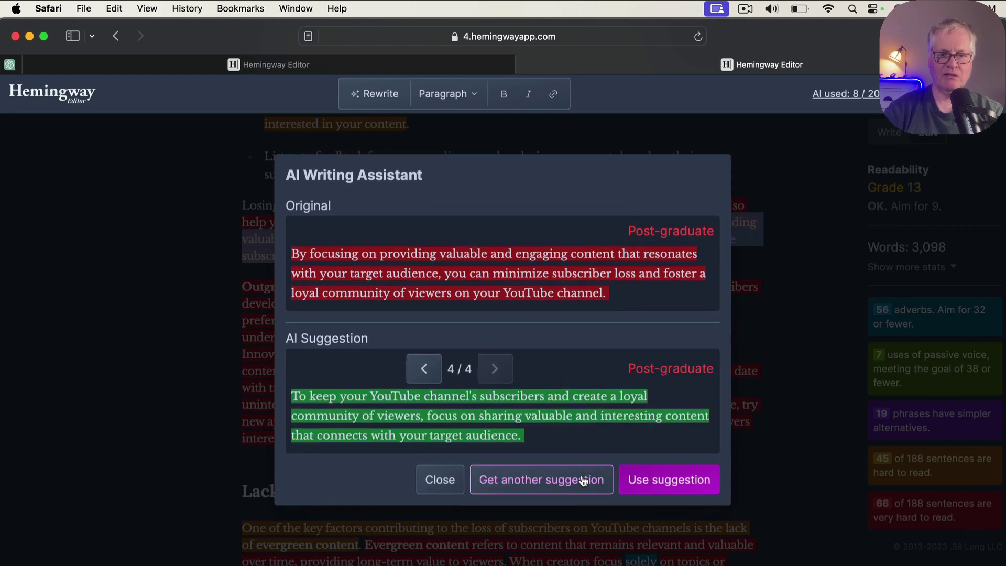
click(443, 481)
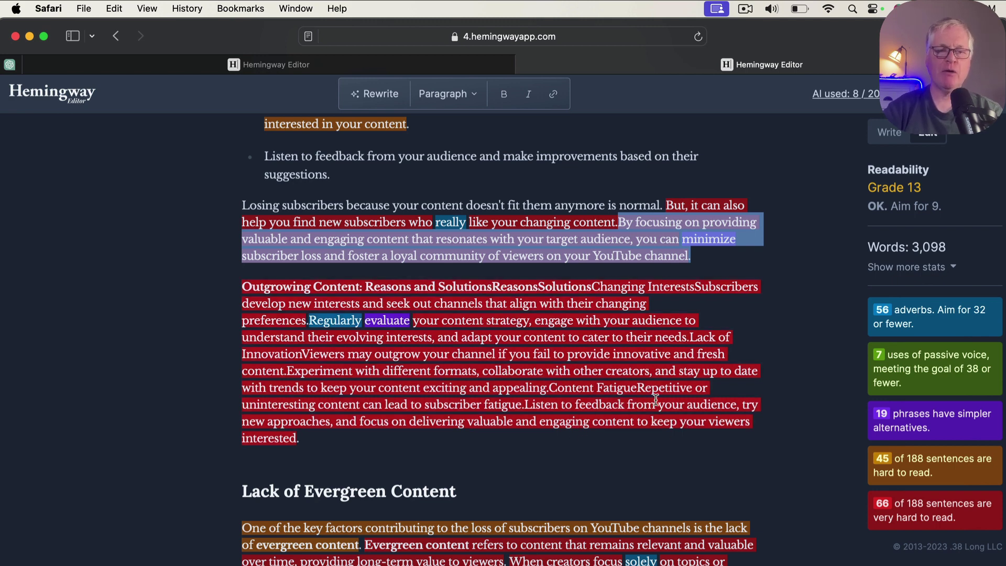
scroll(723, 325, up, 5)
scroll(723, 325, up, 15)
scroll(723, 326, up, 5)
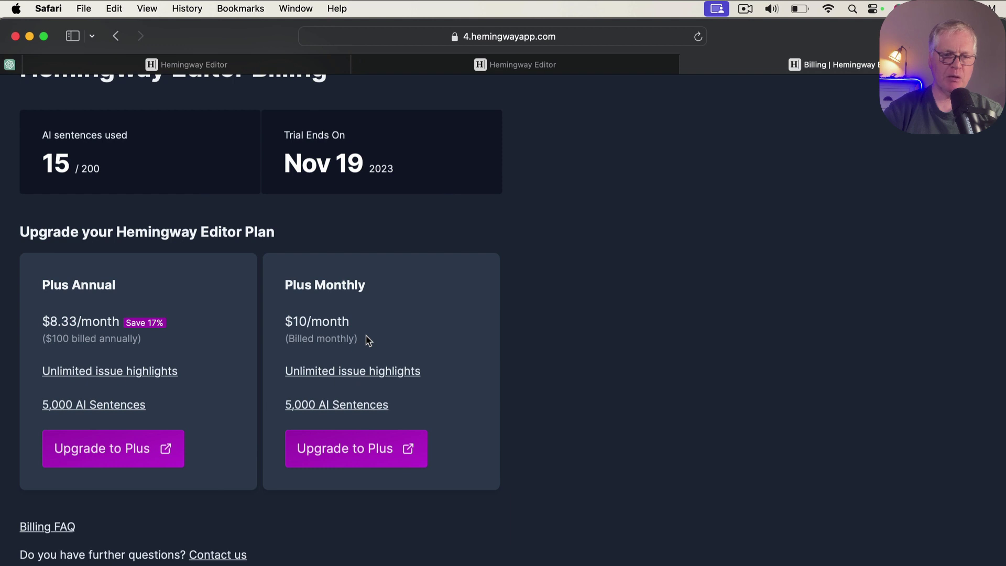
mouse_move(309, 417)
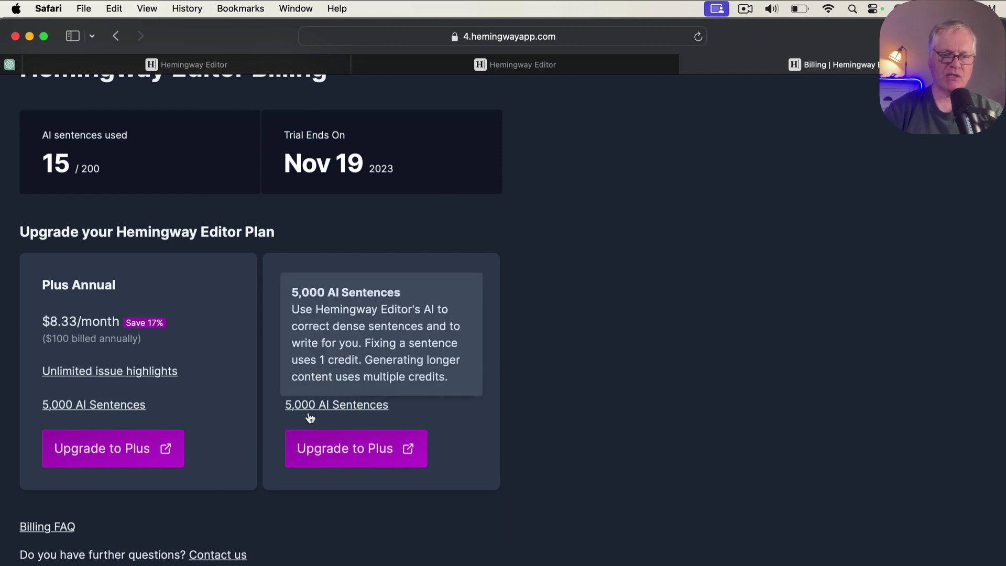
scroll(651, 341, up, 2)
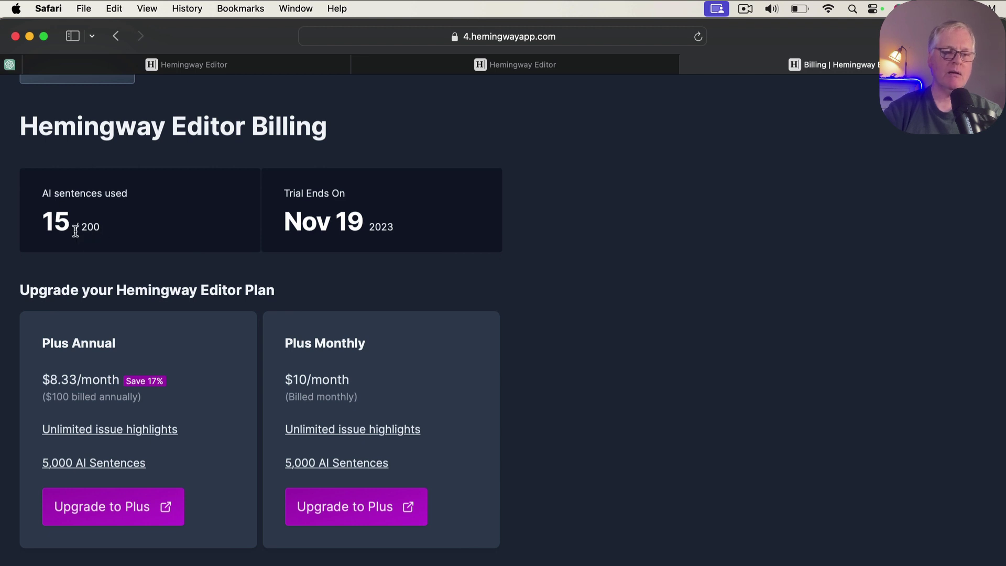
scroll(507, 302, down, 1)
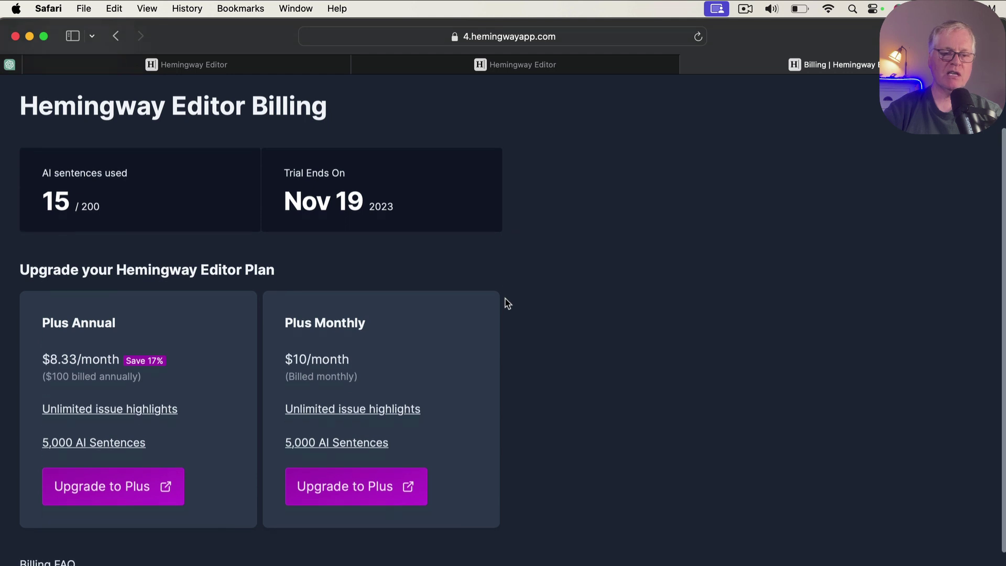
scroll(507, 303, up, 3)
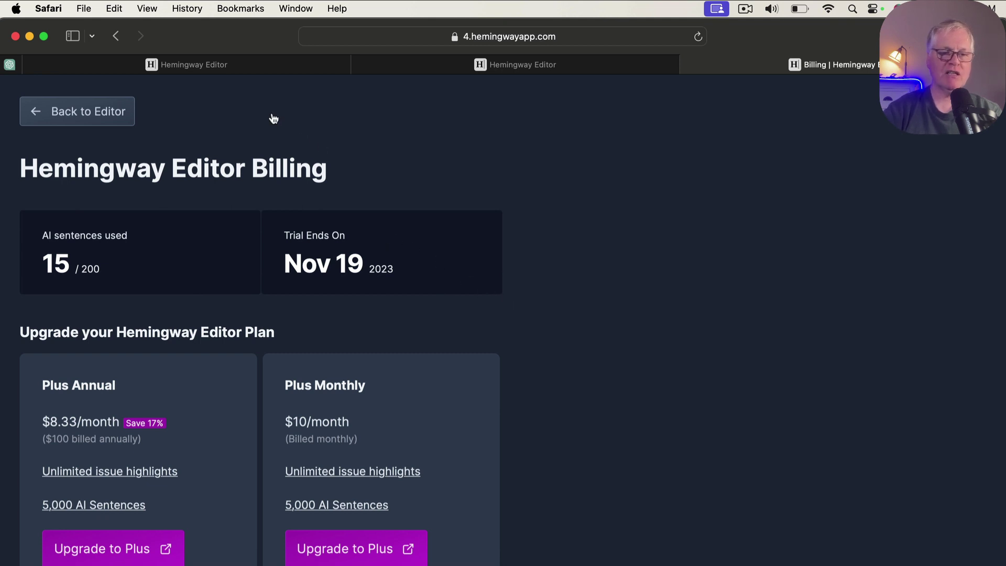
click(123, 111)
scroll(568, 238, up, 20)
scroll(596, 266, up, 1)
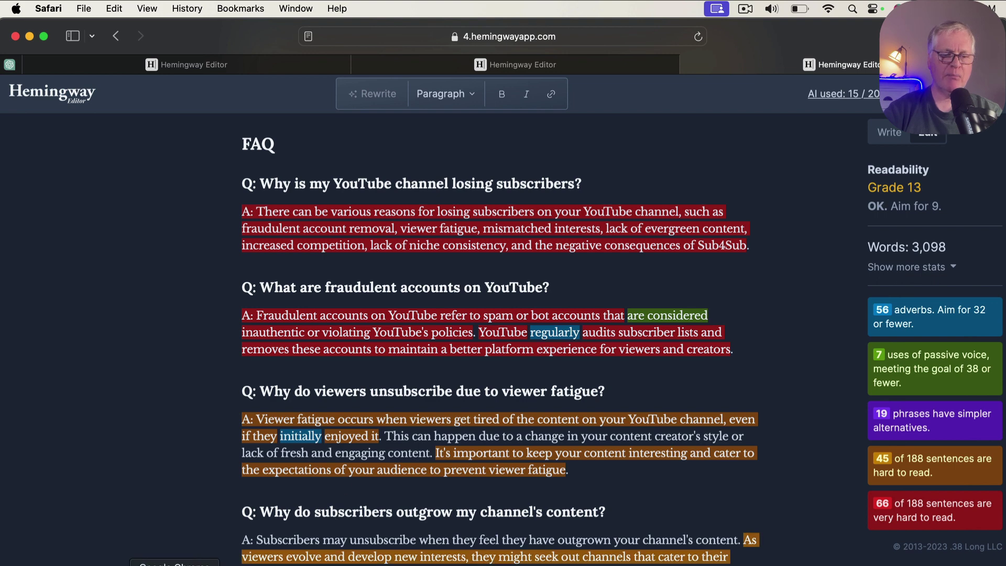
- Switch to Chrome and scroll through the live mikeshuey.com article, then back toward its title
click(174, 564)
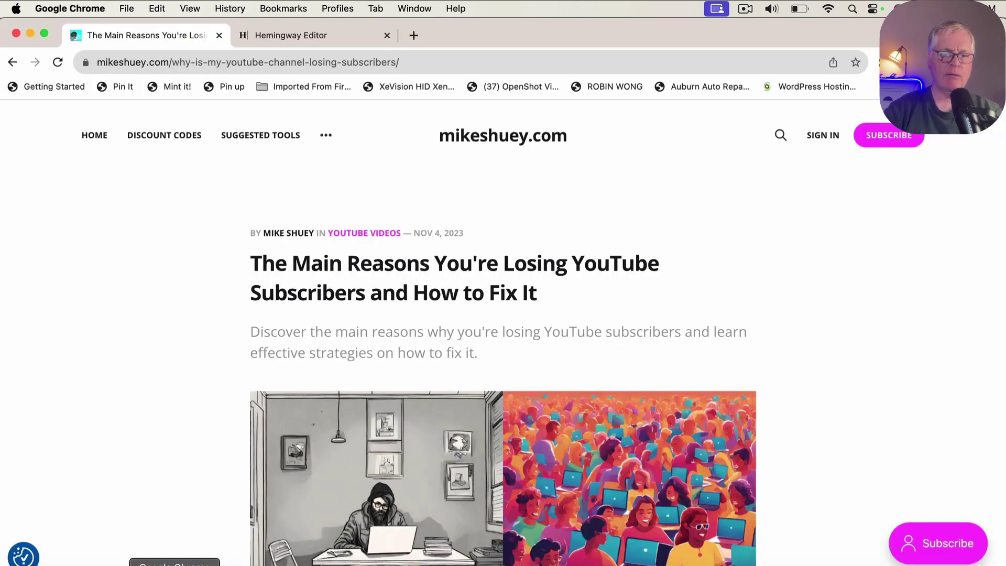
scroll(760, 357, down, 4)
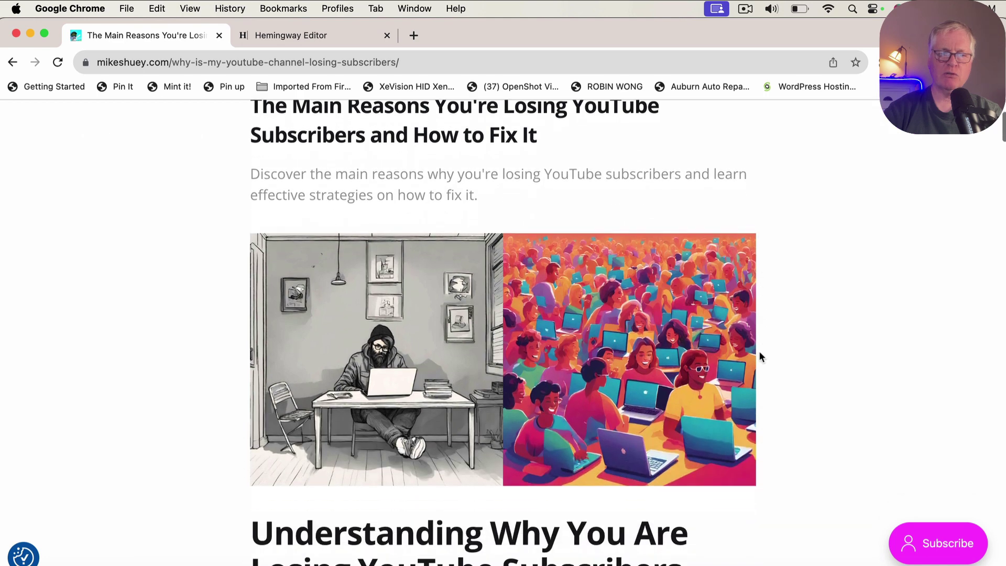
scroll(759, 354, down, 8)
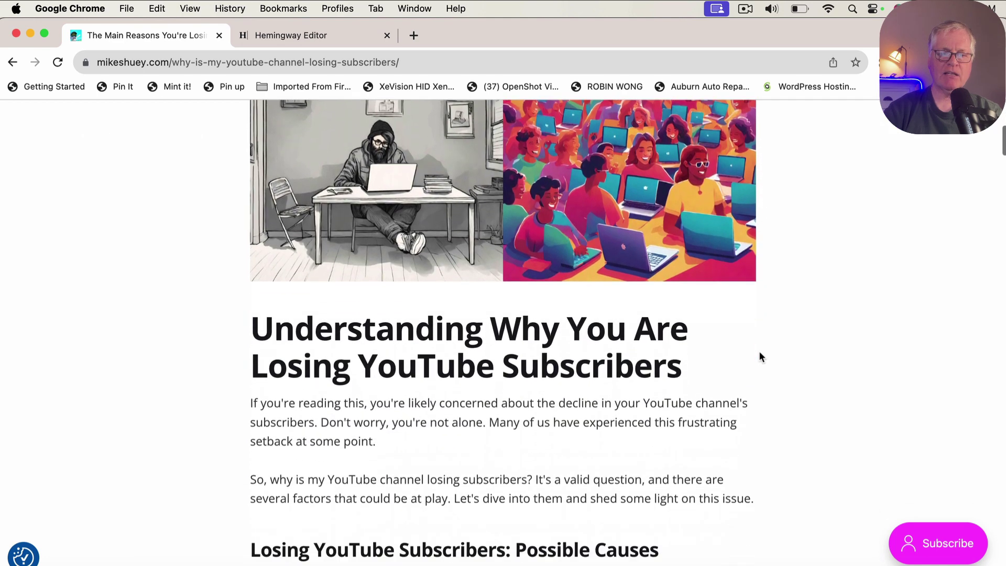
scroll(759, 354, down, 9)
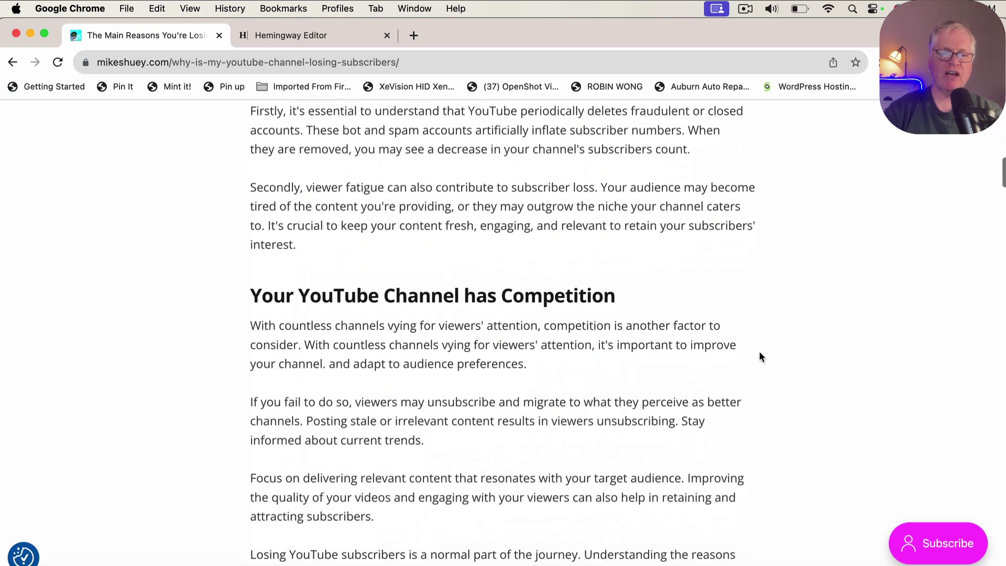
scroll(761, 357, down, 2)
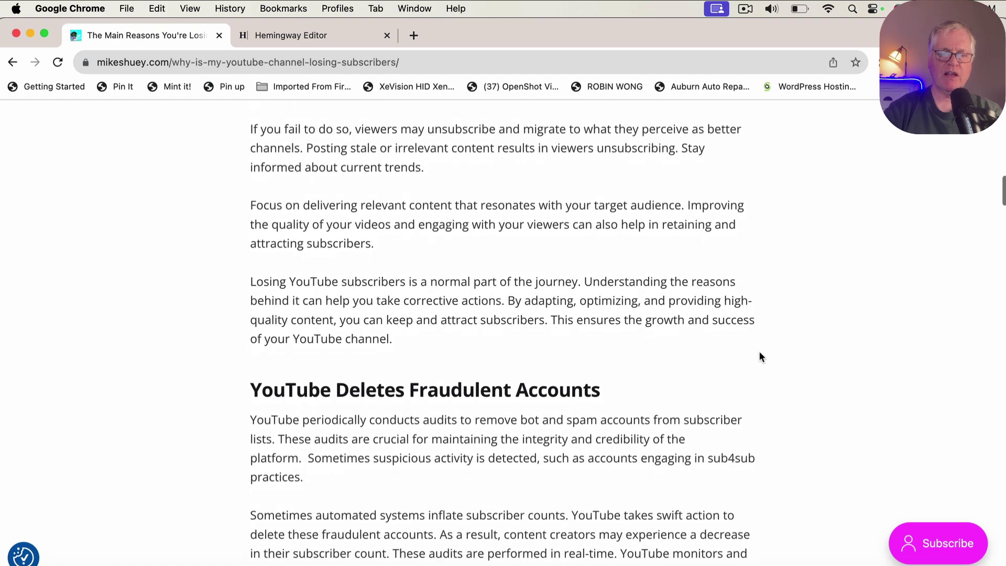
scroll(760, 357, up, 20)
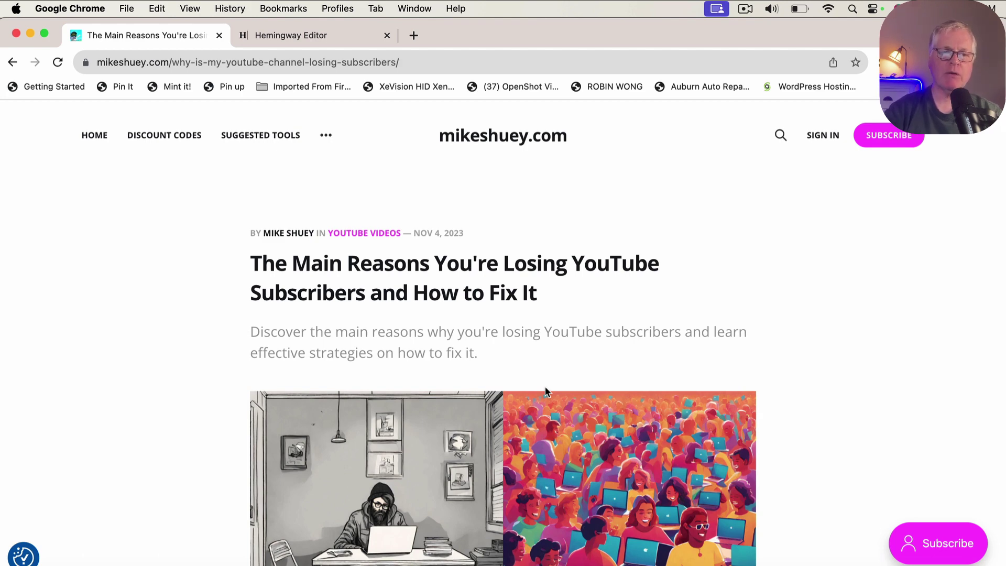
- Show the Hemingway Editor tab rating the published article Grade 10 at 1,908 words
click(336, 35)
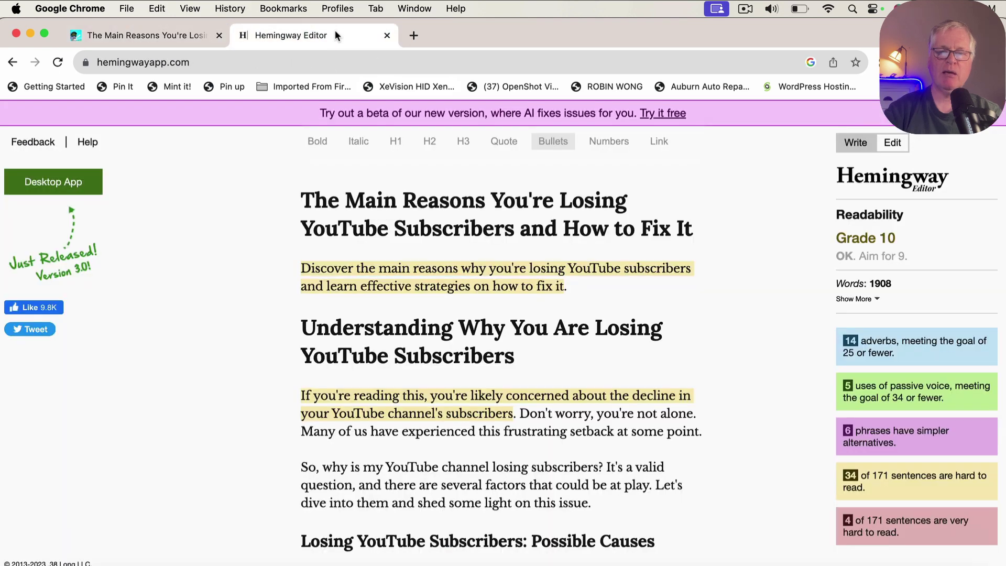